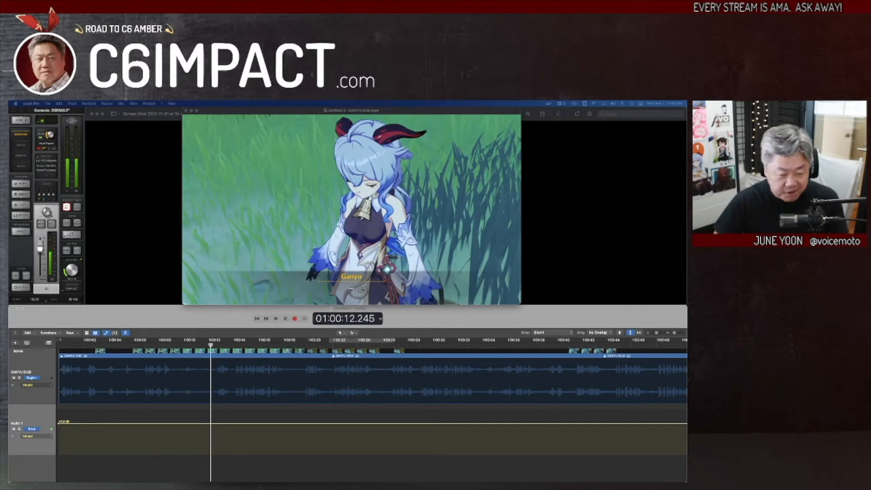
Set a cycle range from about 01:00:12 to 01:00:20 over the "As a mortal" line and play it.
click(203, 416)
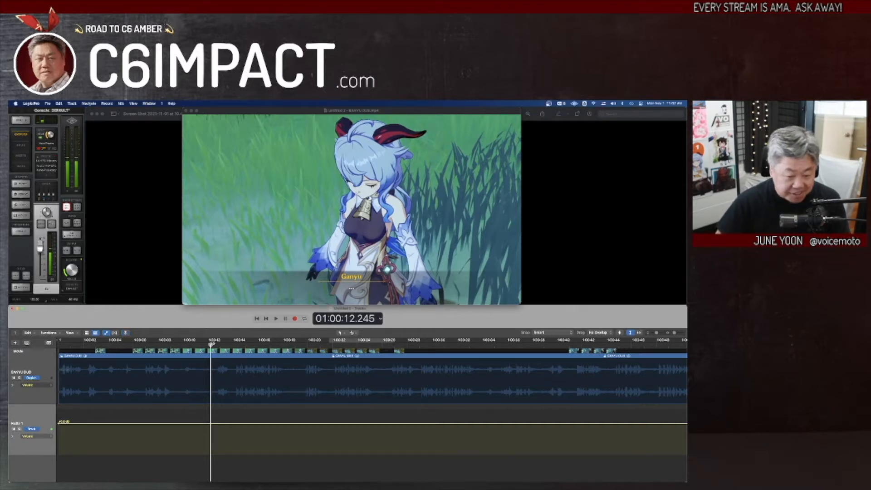
drag(210, 341, 304, 345)
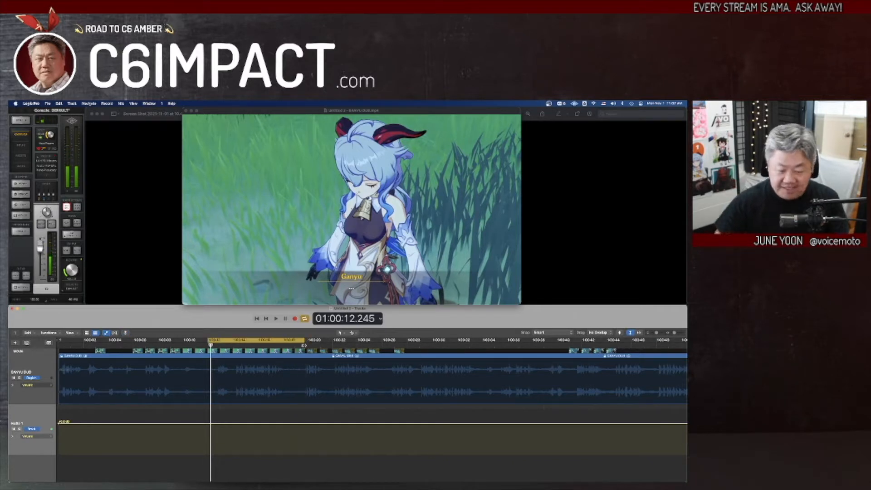
key(space)
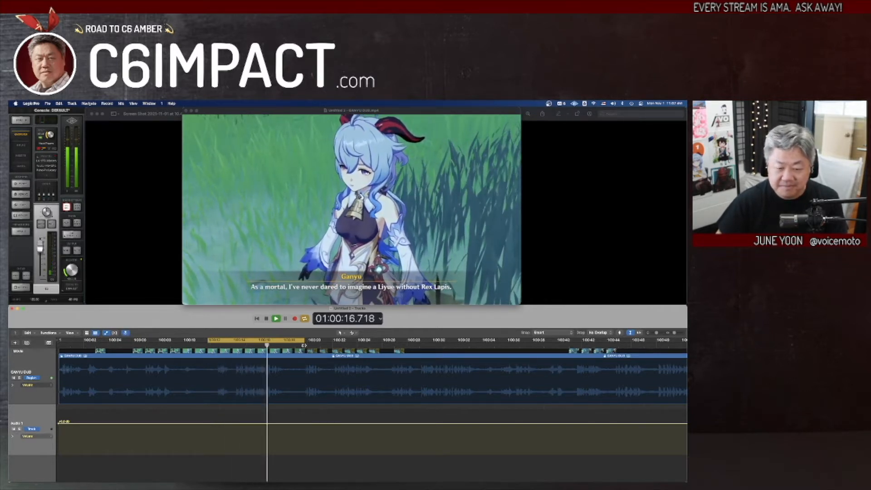
key(space)
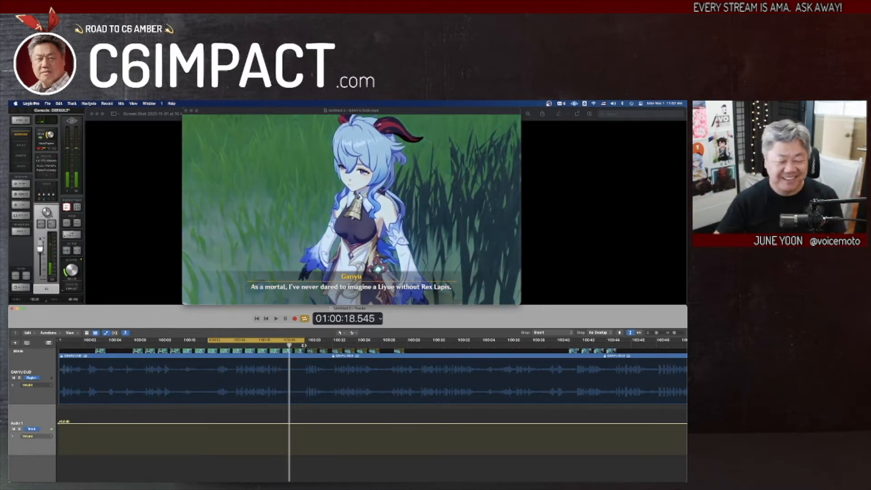
Record a take of the line on the Audio 1 track over the cycle range and play it back.
scroll(260, 372, up, 5)
scroll(260, 372, left, 5)
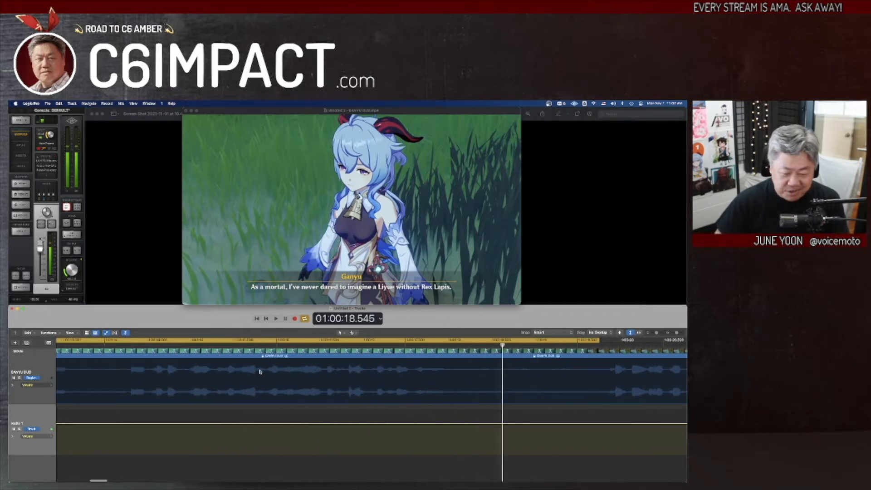
scroll(260, 371, left, 5)
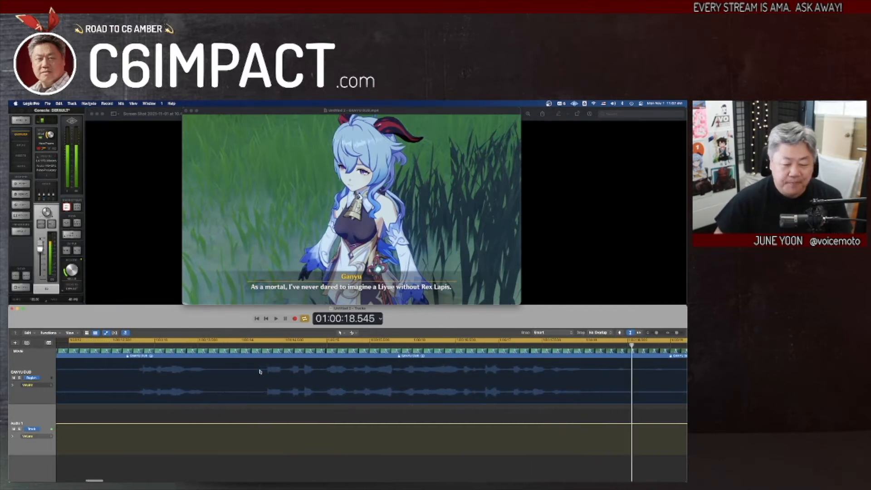
scroll(260, 371, down, 2)
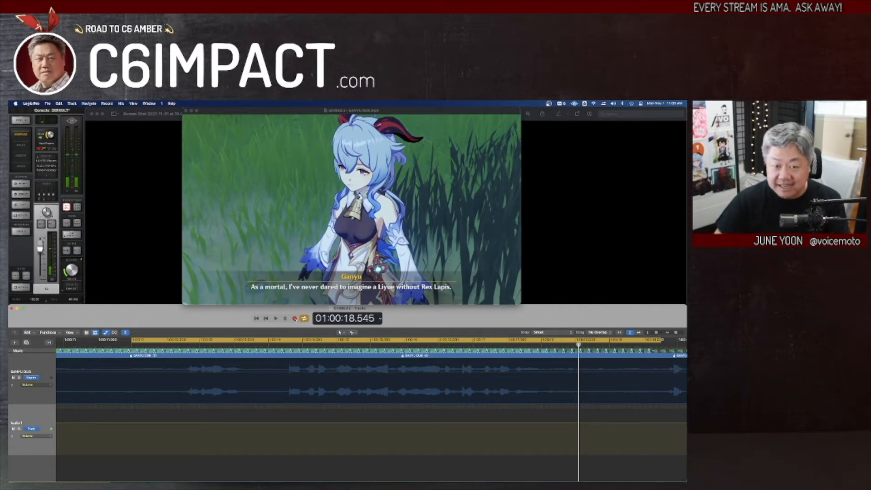
click(295, 319)
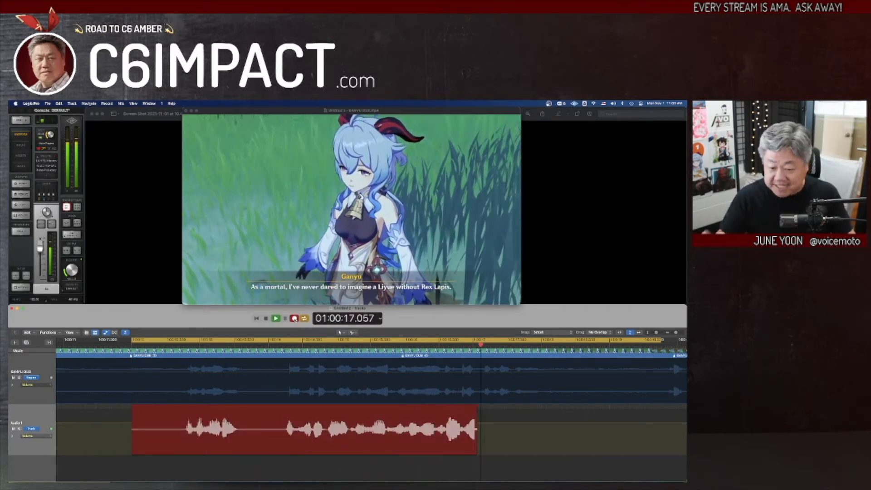
key(space)
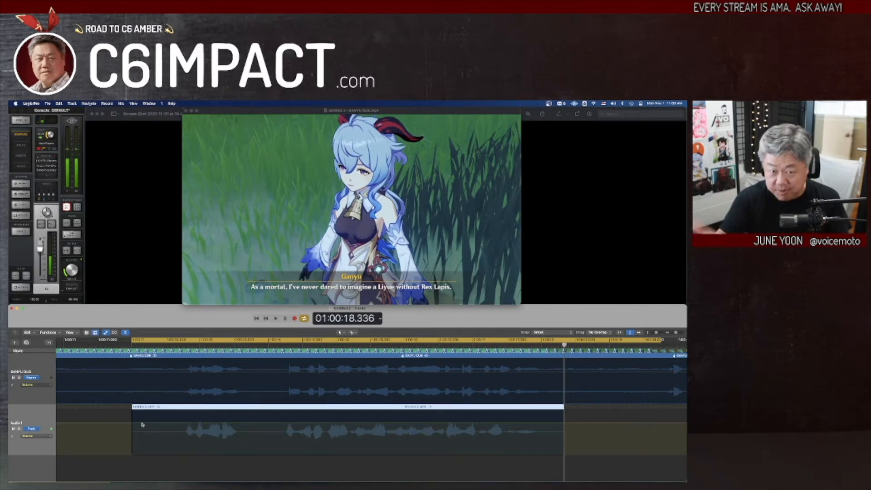
key(space)
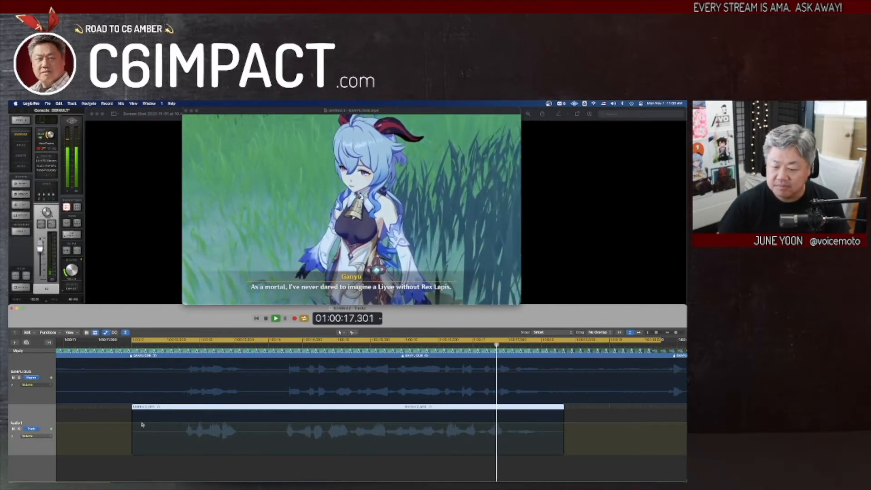
key(space)
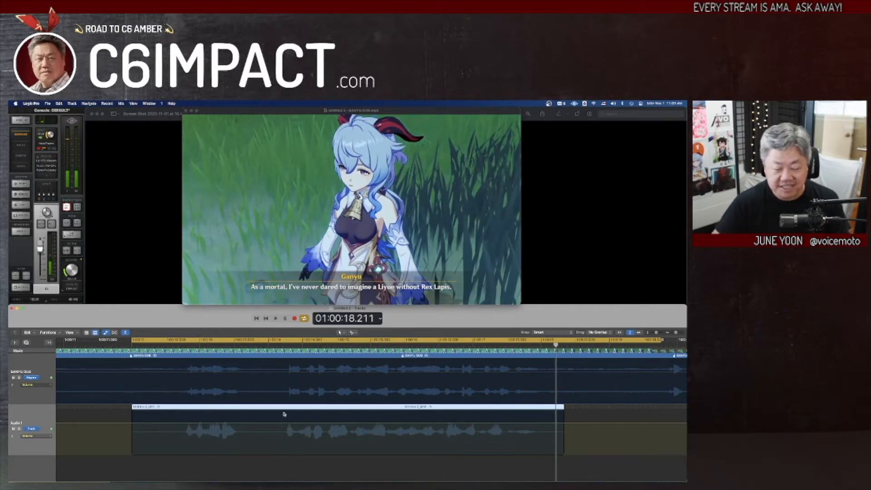
Split the recorded take in the pause between its two phrases, nudge the second part slightly later against the guide waveform, and play it.
key(super+Right)
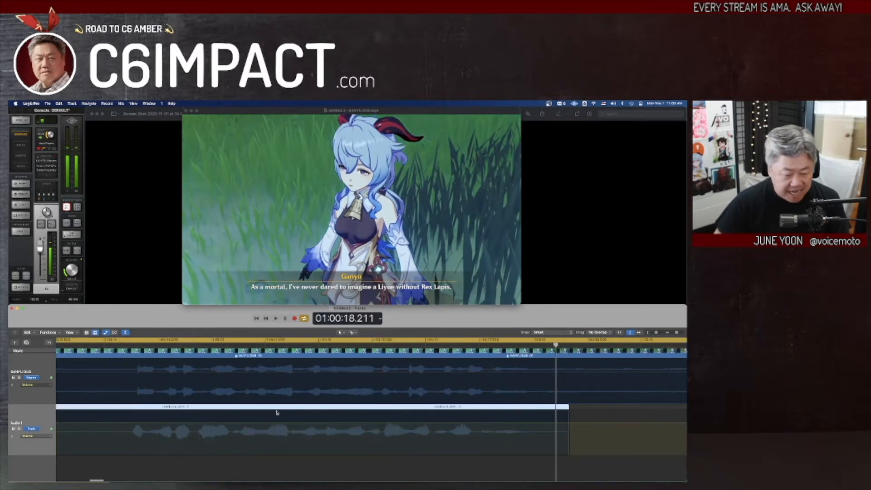
scroll(277, 412, left, 10)
scroll(277, 412, right, 1)
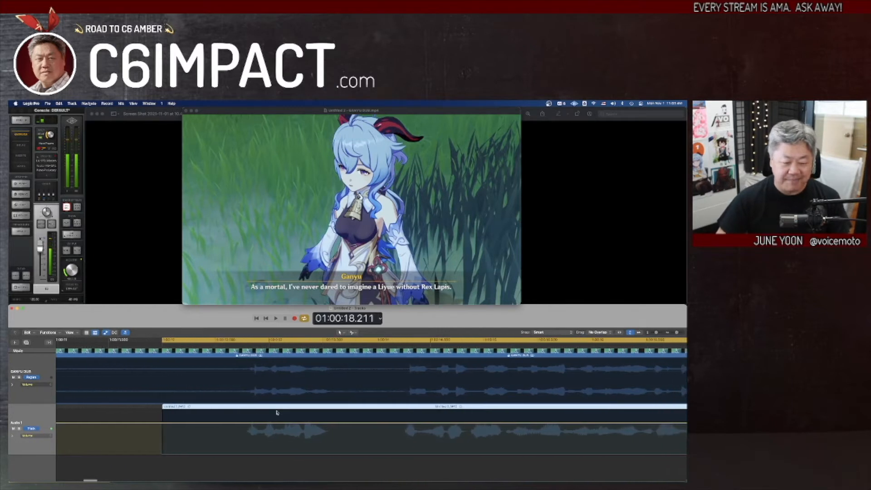
scroll(278, 412, right, 2)
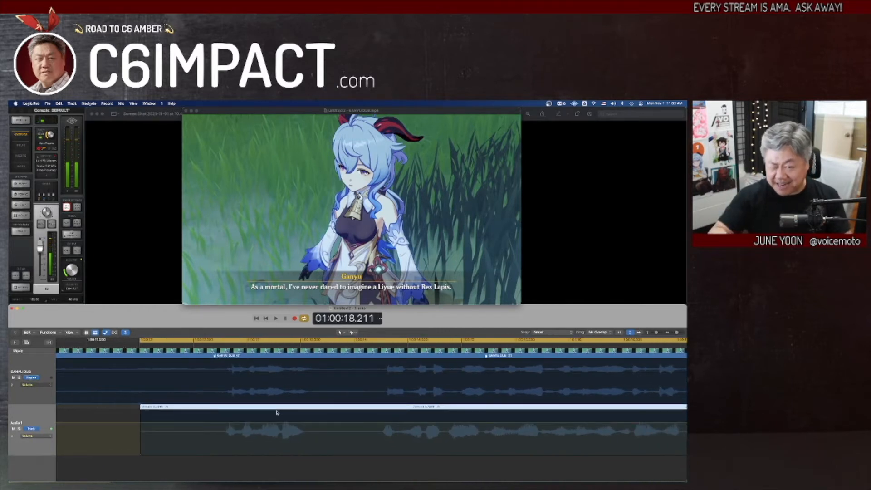
drag(298, 407, 340, 408)
scroll(311, 410, right, 4)
super+click(304, 410)
key(super+Left)
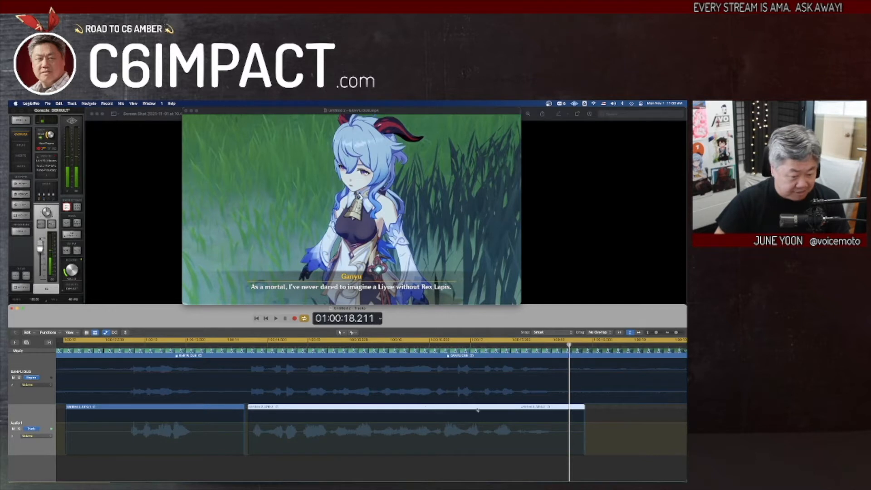
key(space)
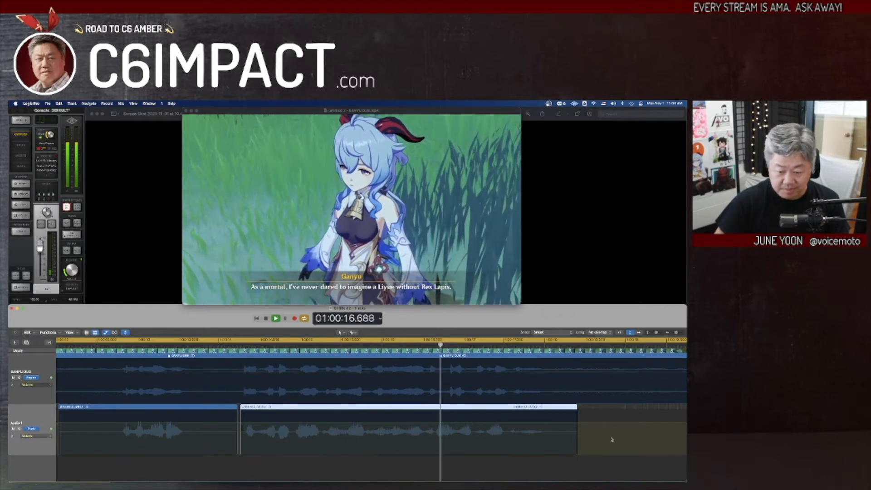
key(space)
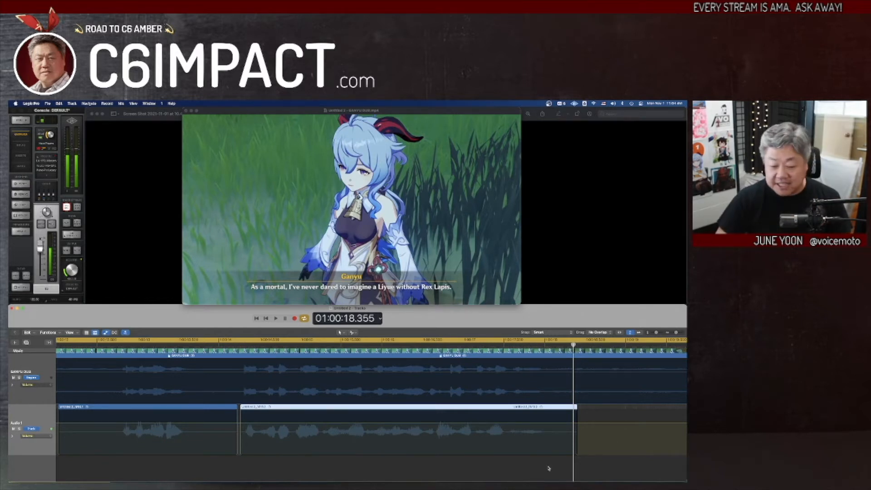
Delete both parts of the recorded take from the Audio 1 track.
key(super+Left)
click(322, 409)
drag(322, 409, 447, 412)
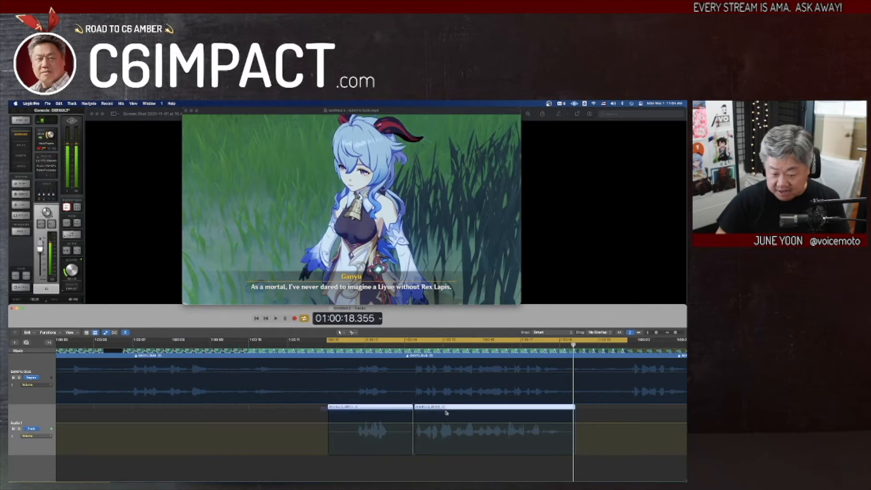
key(Delete)
key(Return)
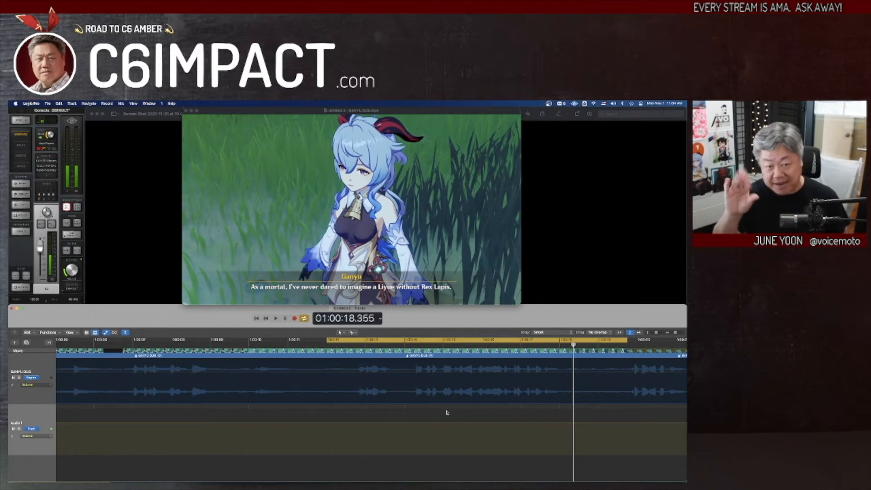
Shift the cycle range slightly later towards the first phrase of the guide dialogue and play the opening of the line.
scroll(447, 413, right, 3)
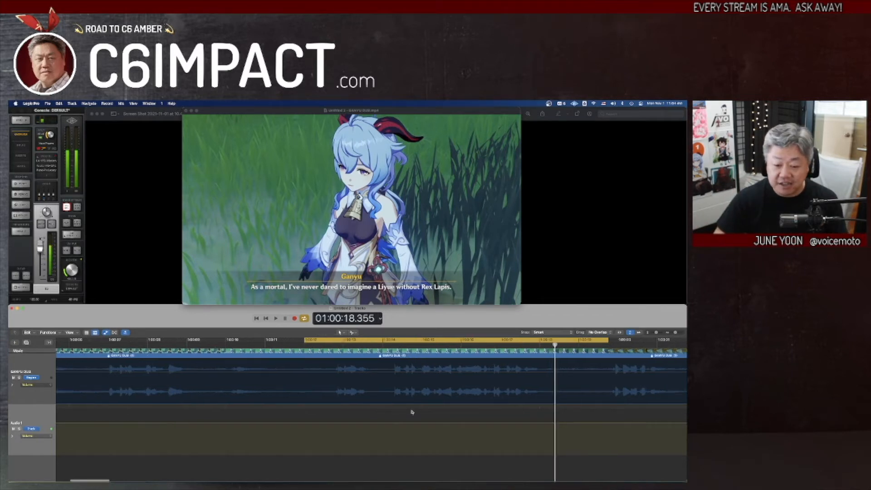
scroll(316, 416, up, 5)
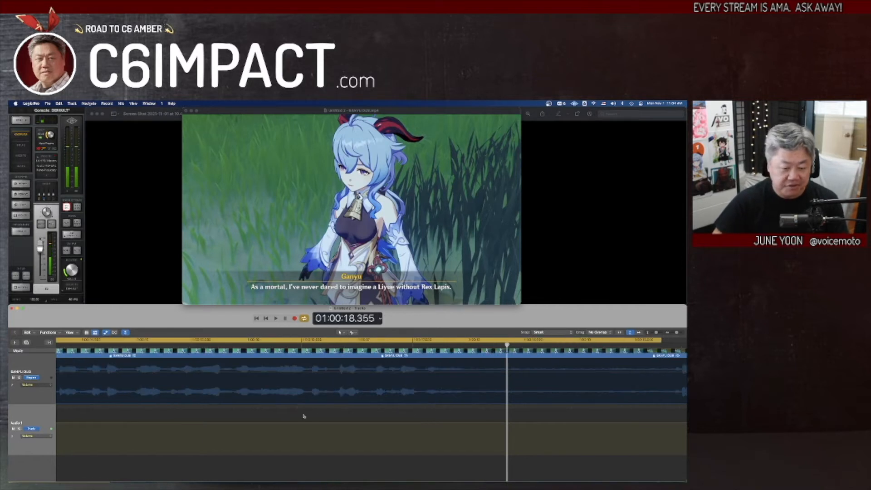
scroll(334, 410, left, 3)
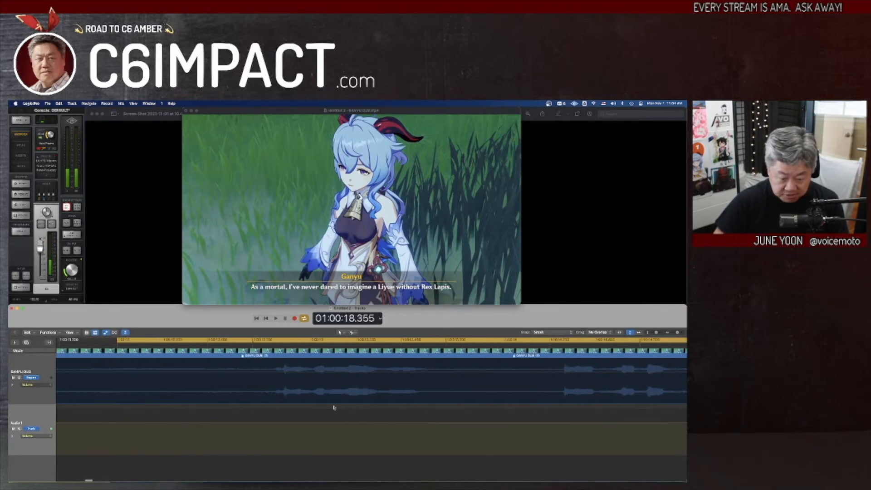
drag(312, 339, 342, 341)
key(space)
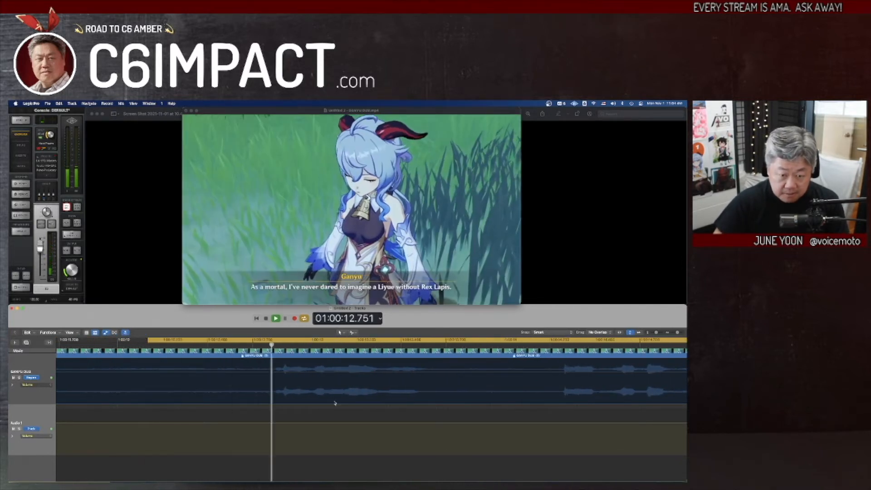
key(space)
scroll(332, 403, down, 5)
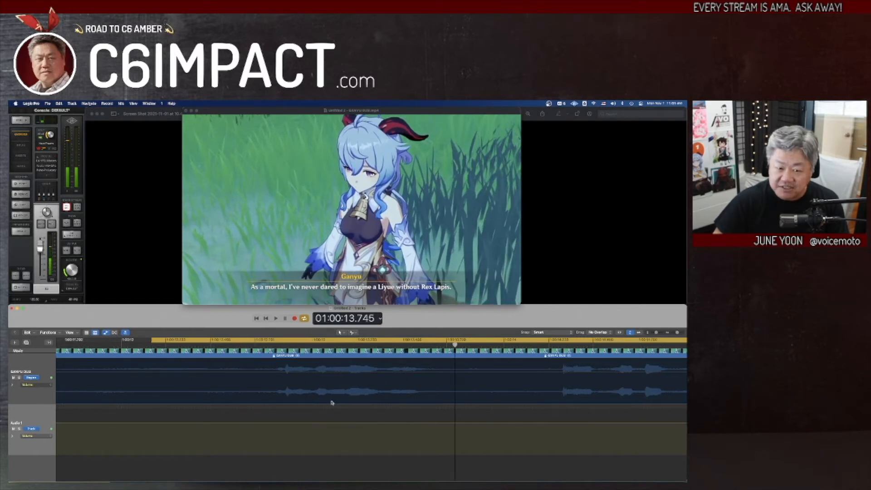
key(space)
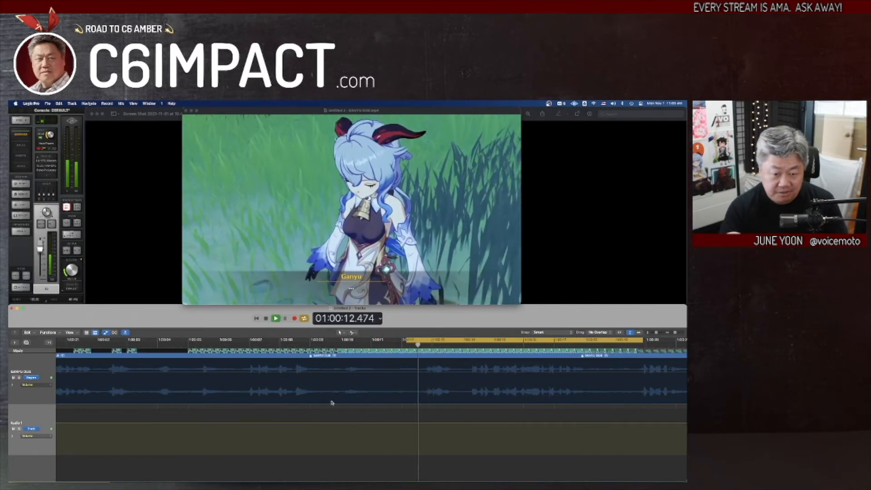
key(space)
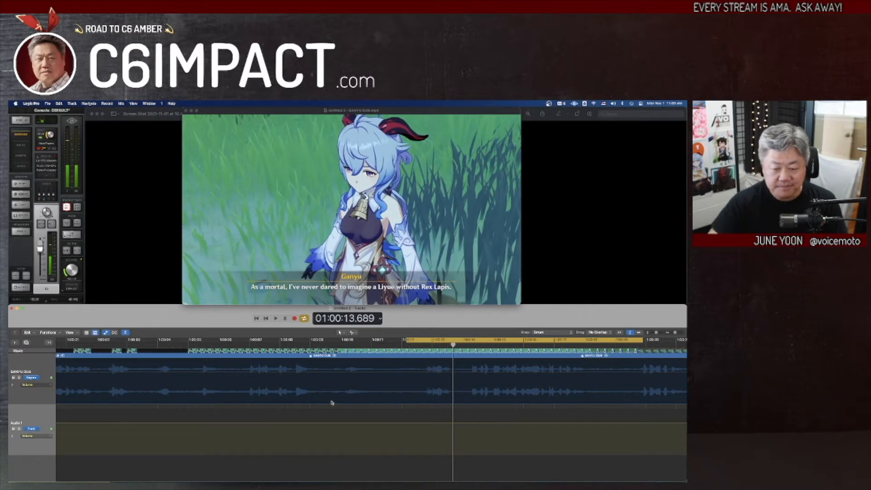
Set the cycle range from about 01:00:14 to 01:00:20 around the second phrase and play it.
scroll(332, 403, right, 5)
drag(326, 338, 527, 339)
key(space)
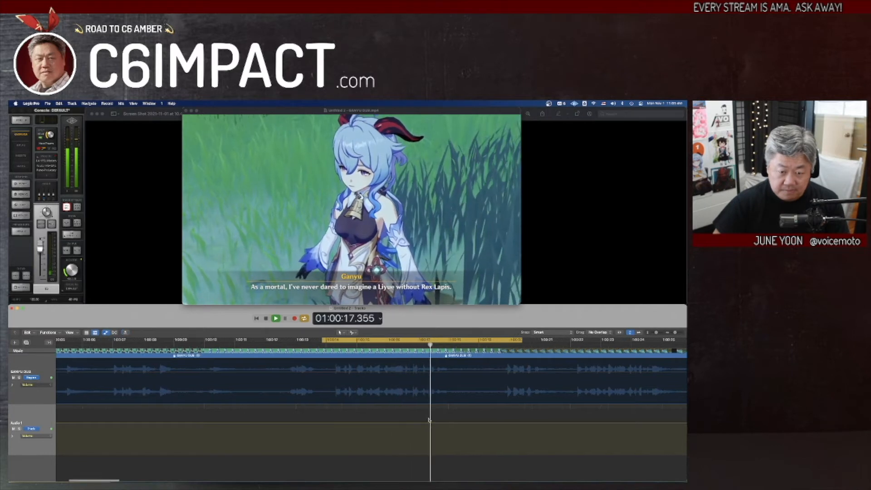
key(space)
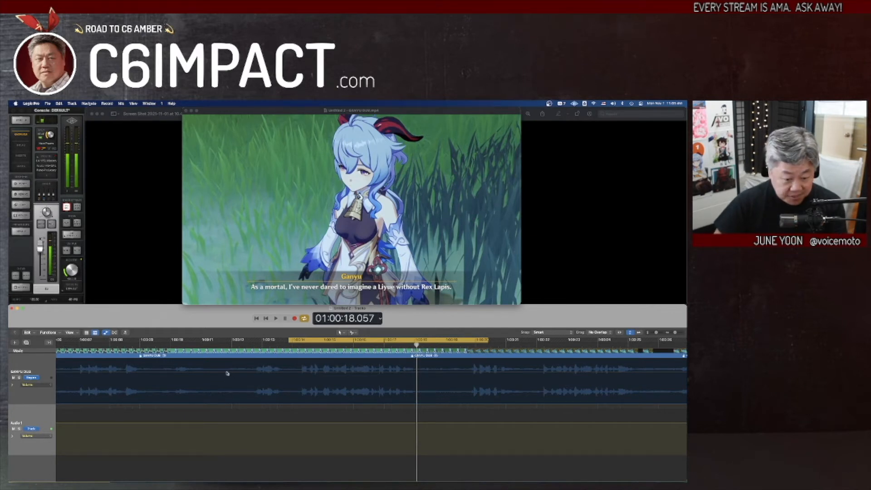
Lower the GANYU DUB track's volume automation to silence from about 01:00:12 to 01:00:25.
scroll(259, 375, right, 10)
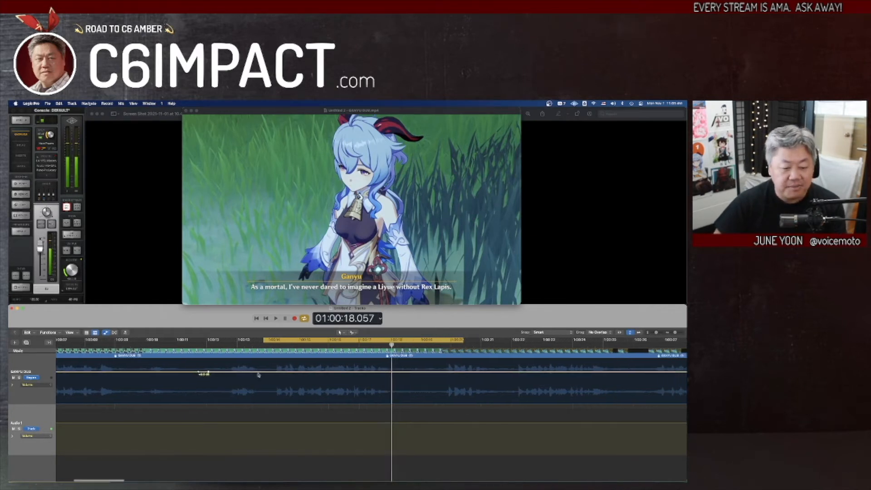
click(389, 373)
click(408, 373)
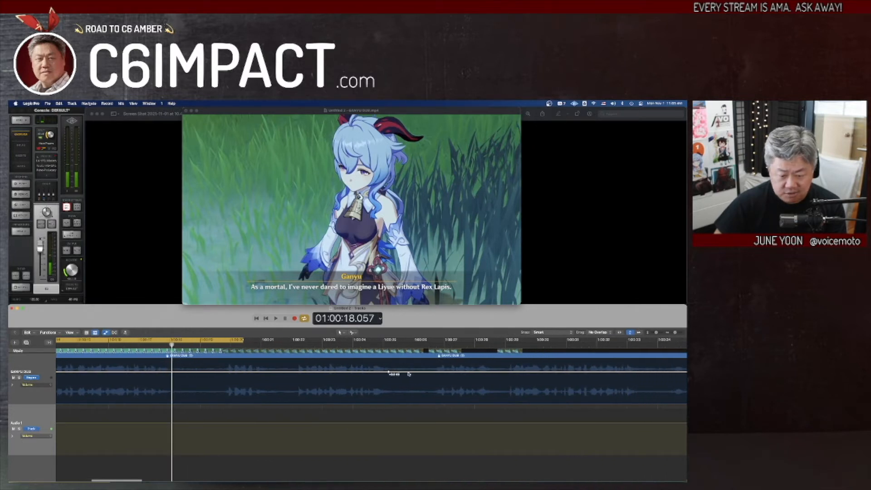
drag(375, 373, 375, 437)
key(super+Left)
key(super+Left)
key(super+Left)
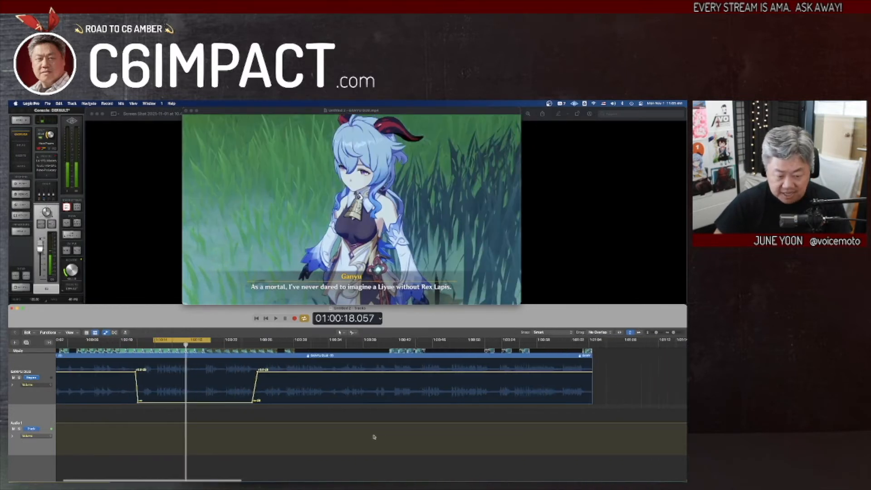
Set the cycle range from about 01:00:12 to 01:00:29 around the silenced guide dialogue and play it.
scroll(375, 437, left, 2)
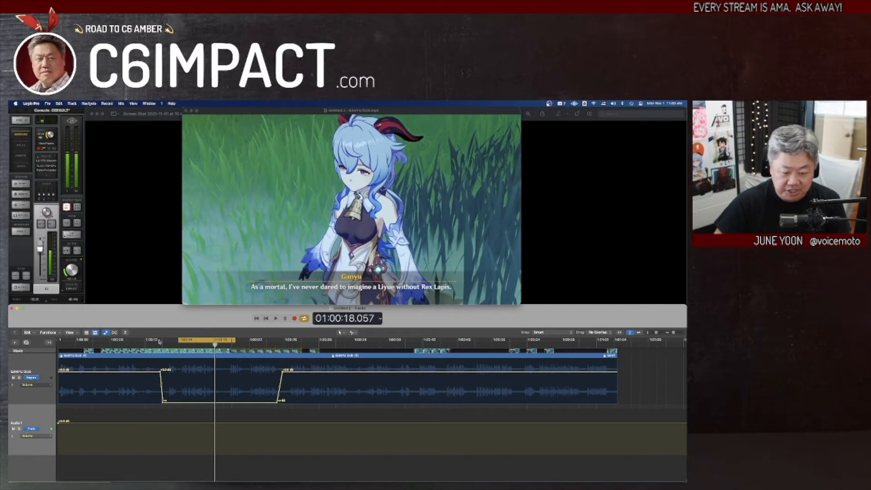
drag(160, 341, 315, 341)
scroll(216, 373, up, 1)
scroll(215, 373, up, 2)
scroll(245, 379, left, 3)
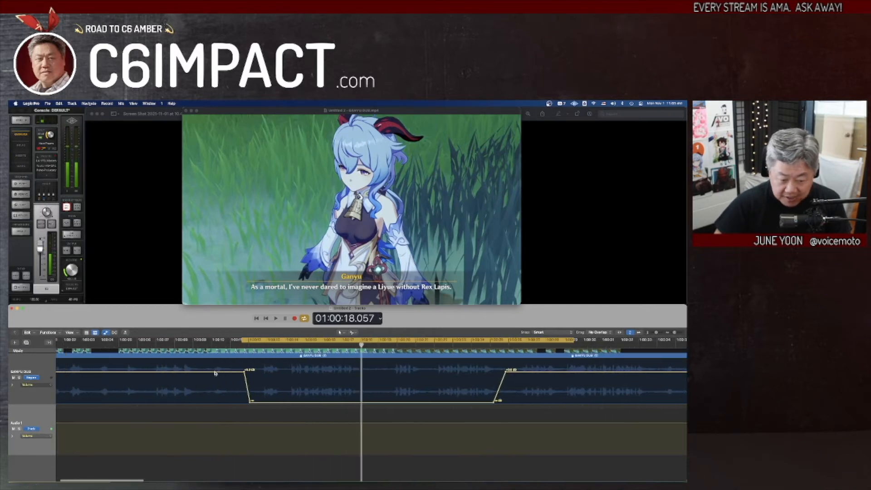
key(space)
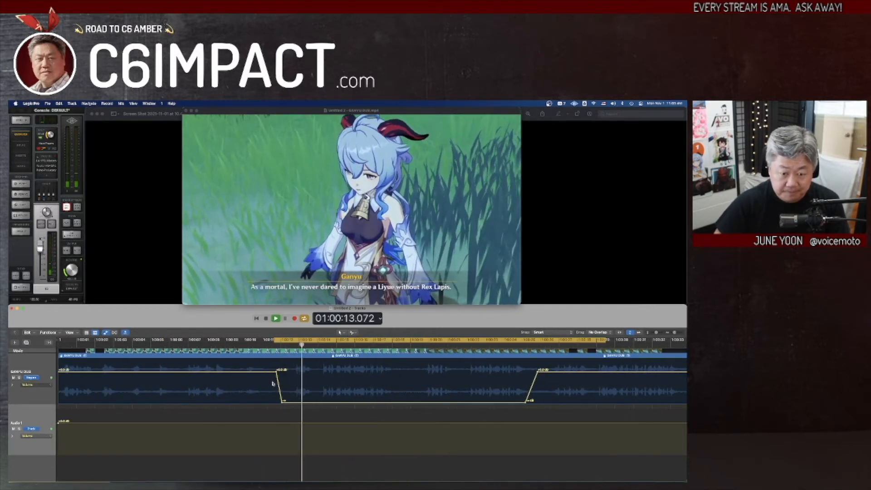
scroll(273, 384, right, 1)
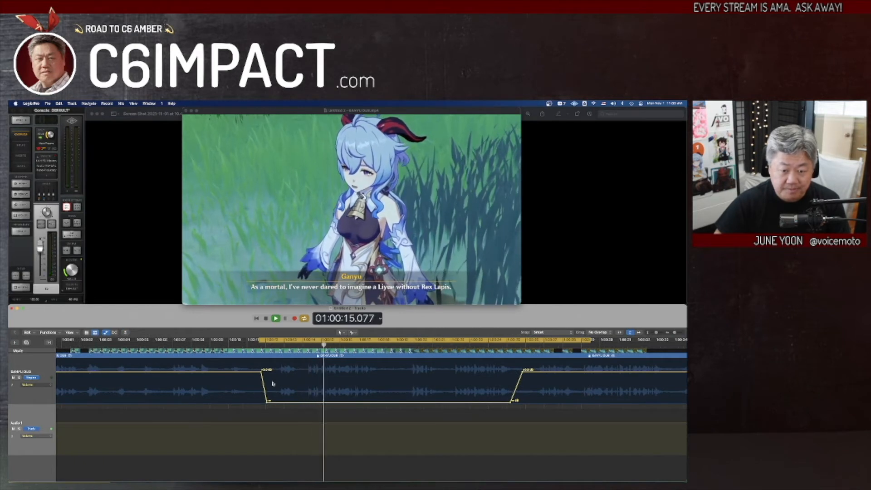
Shift the cycle range to start at about 01:00:12 and record a voice take on the Audio 1 track until about 01:00:18.
scroll(273, 383, right, 1)
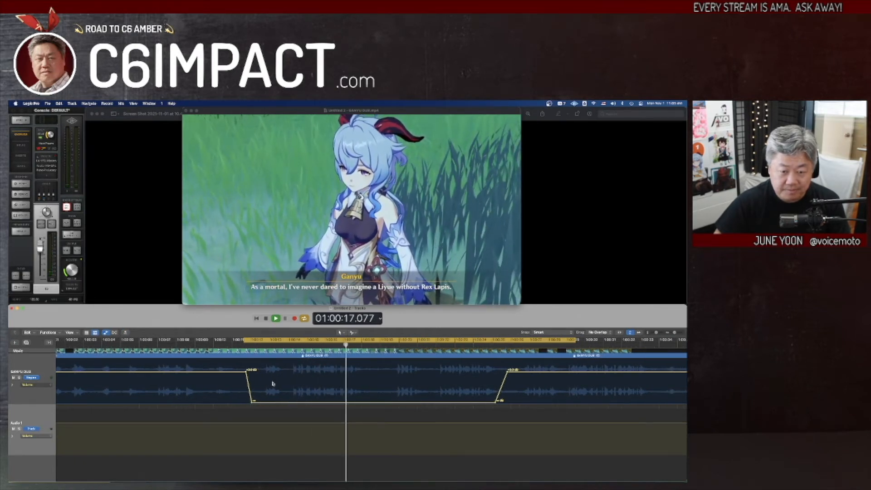
scroll(273, 384, right, 1)
key(space)
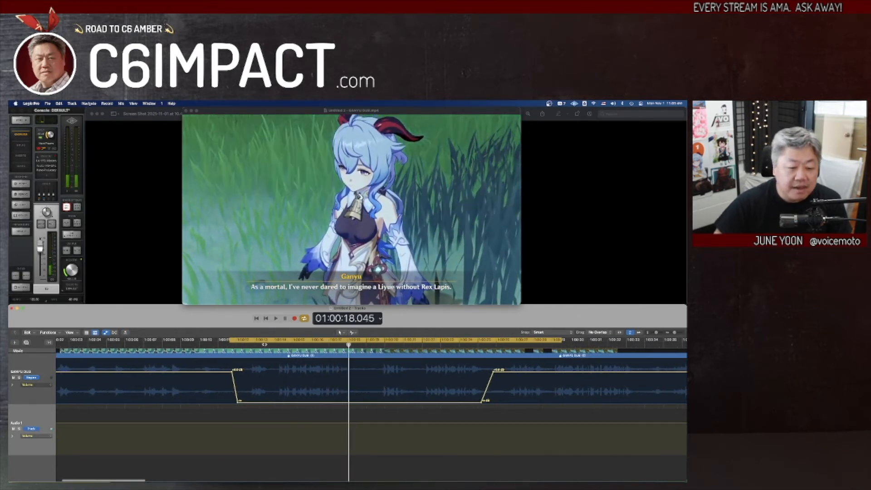
drag(262, 340, 270, 340)
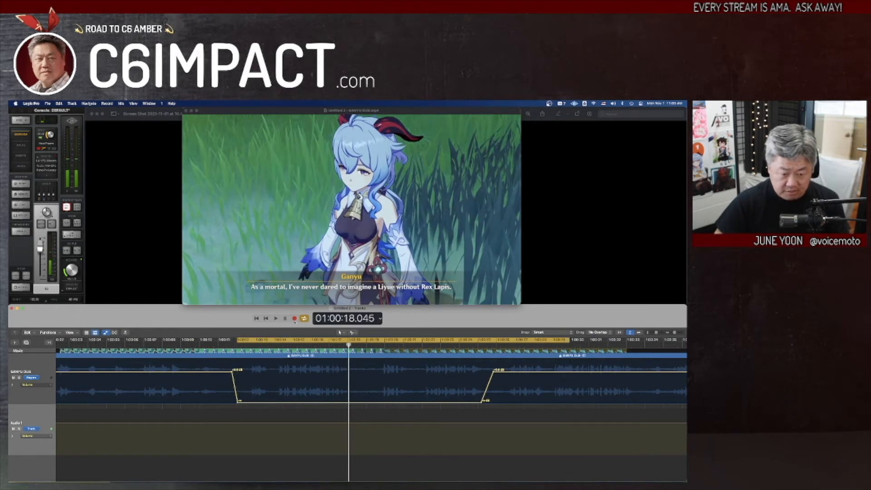
click(294, 319)
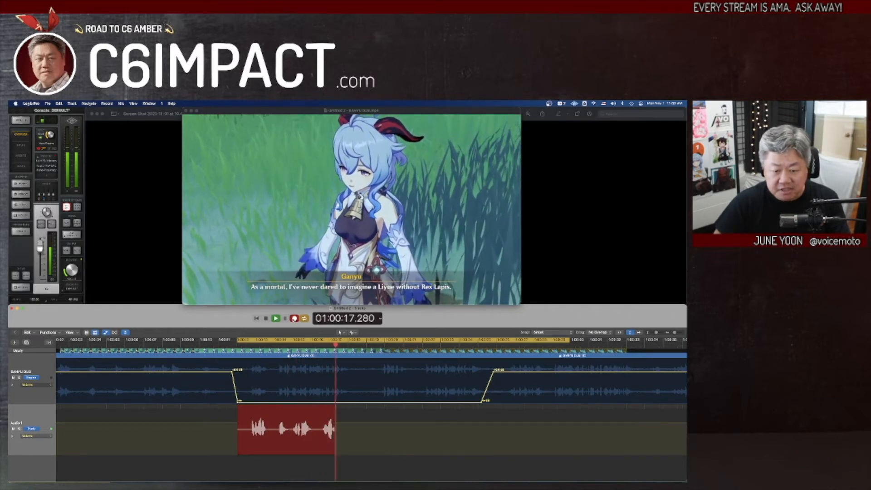
key(space)
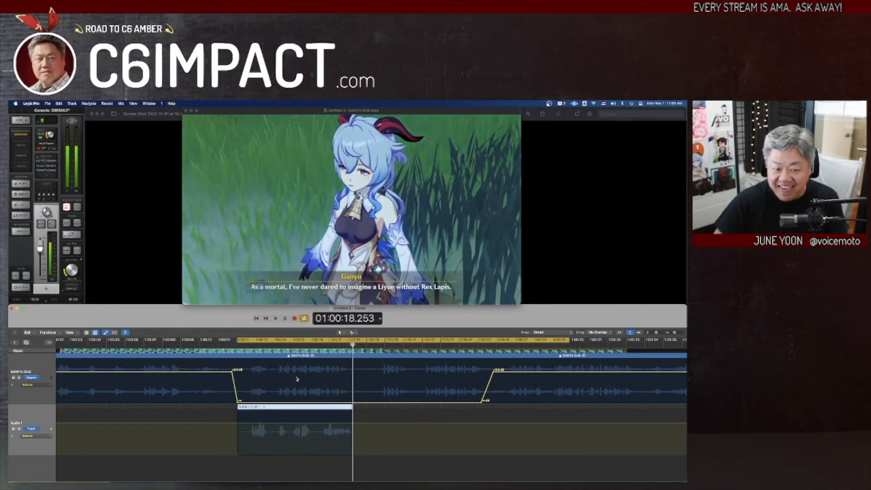
Play back the recorded take from about 01:00:12 to 01:00:16 and compare its timing with the guide dialogue waveform.
key(space)
key(super+Right)
key(super+Right)
key(super+Right)
key(space)
scroll(297, 380, right, 4)
key(super+Left)
key(super+Left)
key(super+Left)
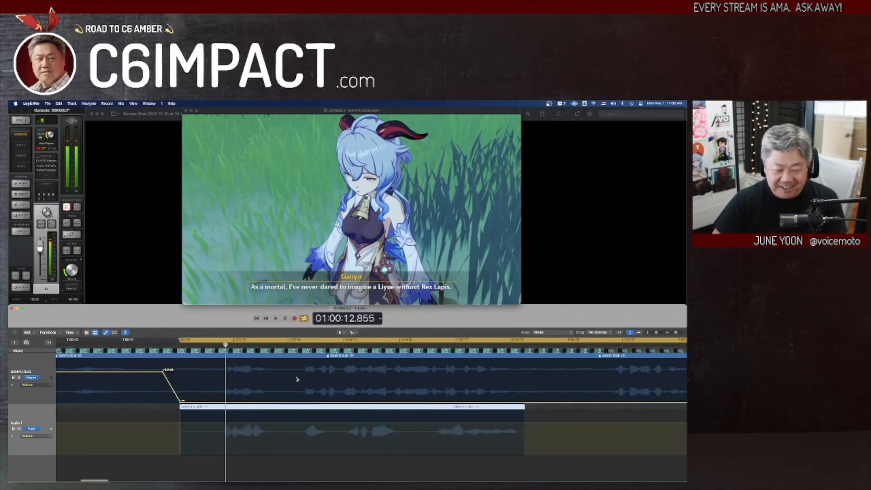
scroll(297, 379, right, 2)
key(space)
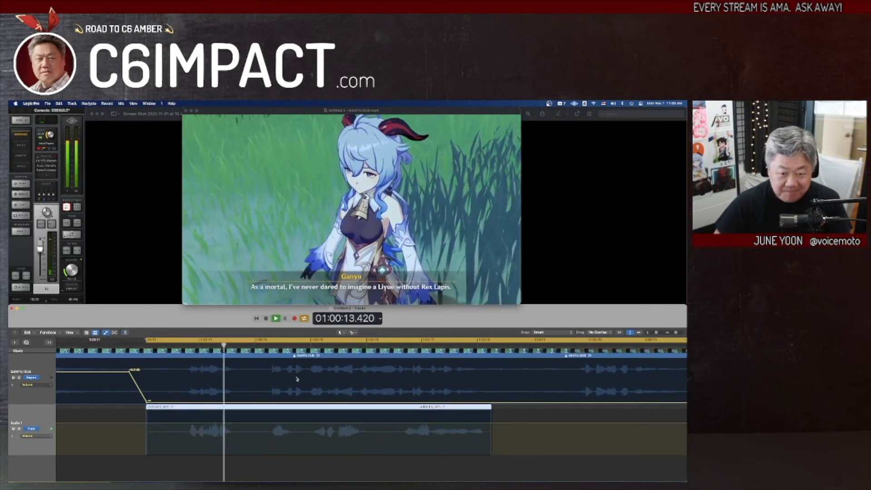
key(space)
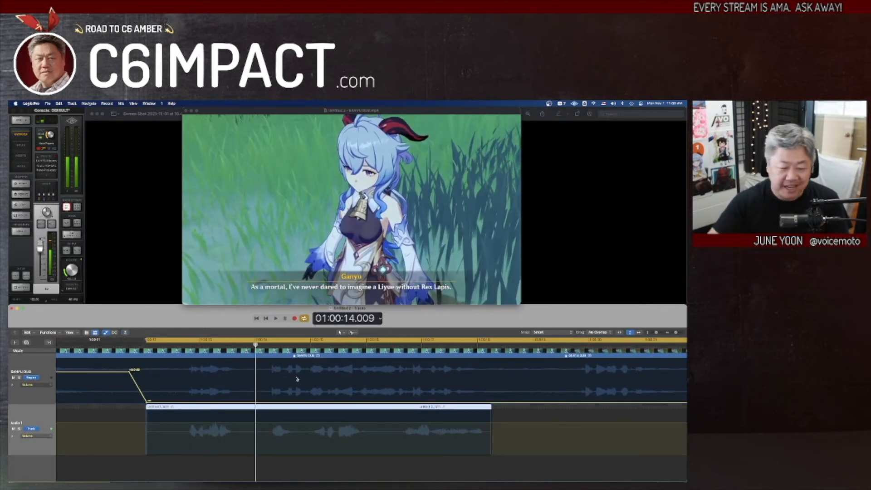
key(space)
key(space)
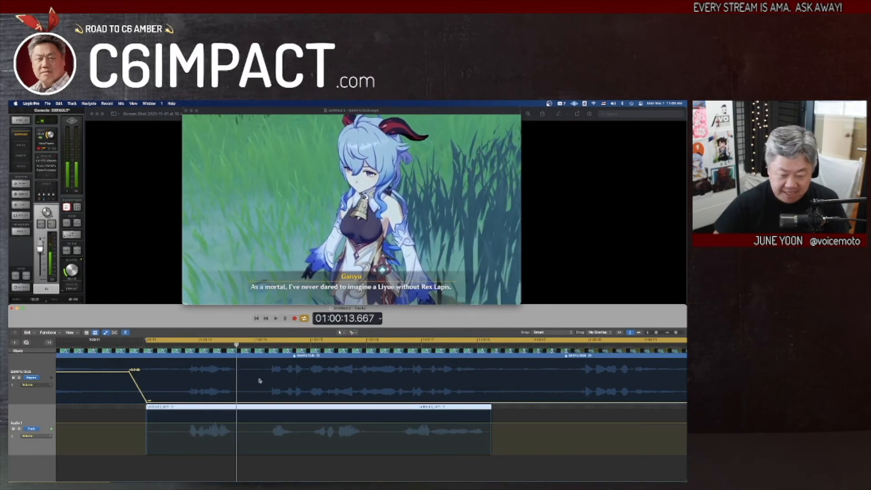
key(space)
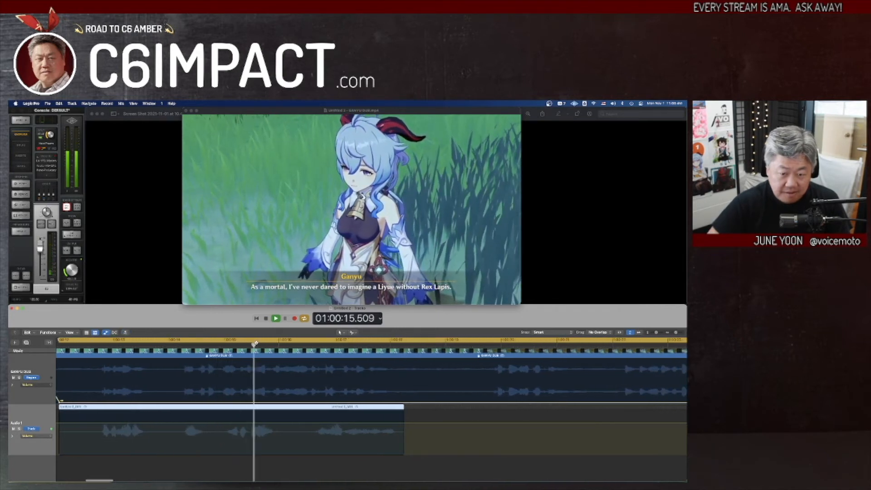
key(space)
Turn off cycle mode, split the recorded take at about 01:00:14 and play its second part.
click(182, 340)
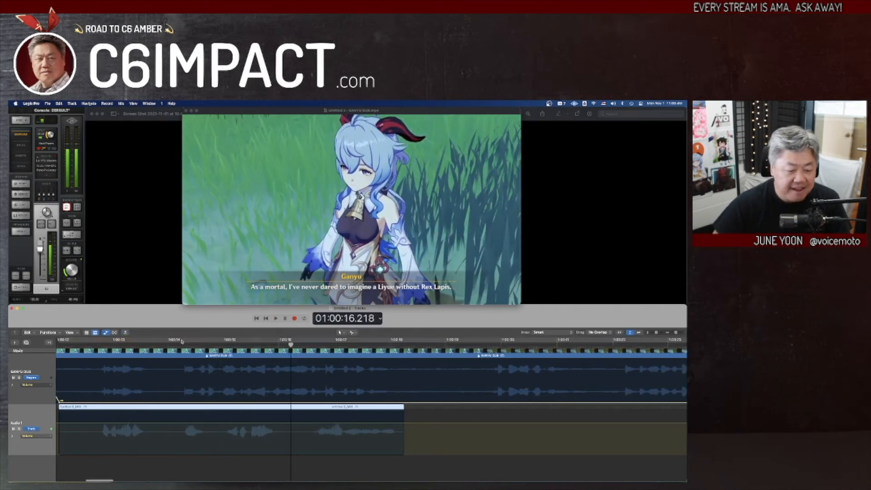
click(176, 408)
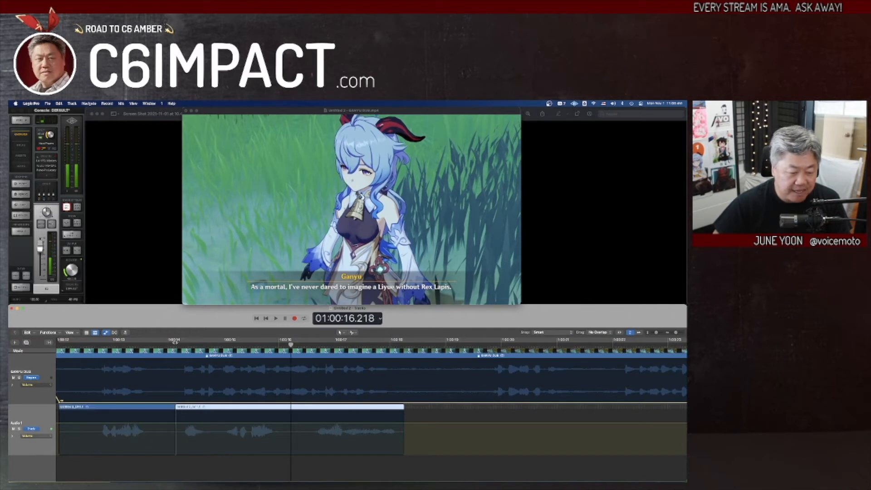
click(175, 342)
key(space)
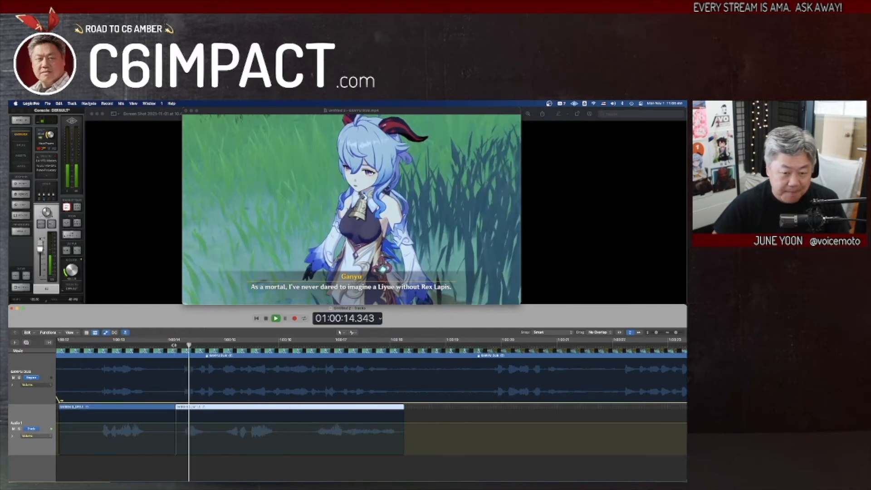
key(space)
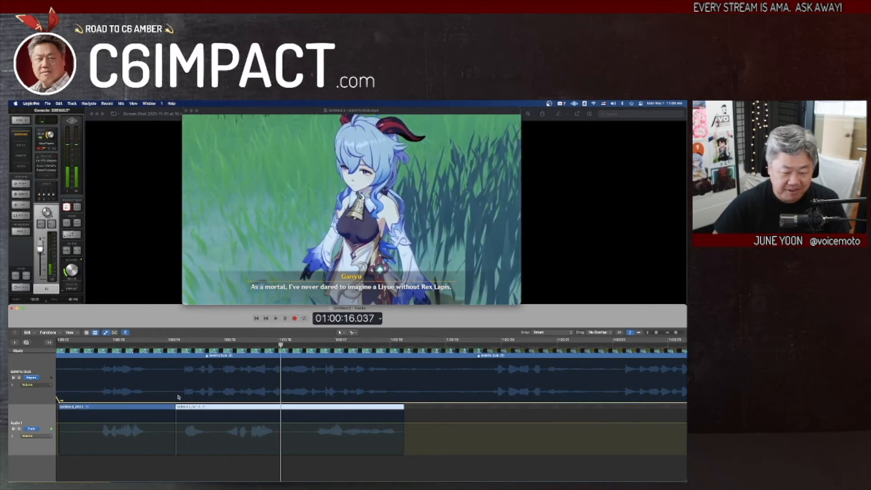
Split the second part of the take after its first phrase and move the remainder earlier to 01:00:14.933 to match the guide waveform.
scroll(176, 384, up, 5)
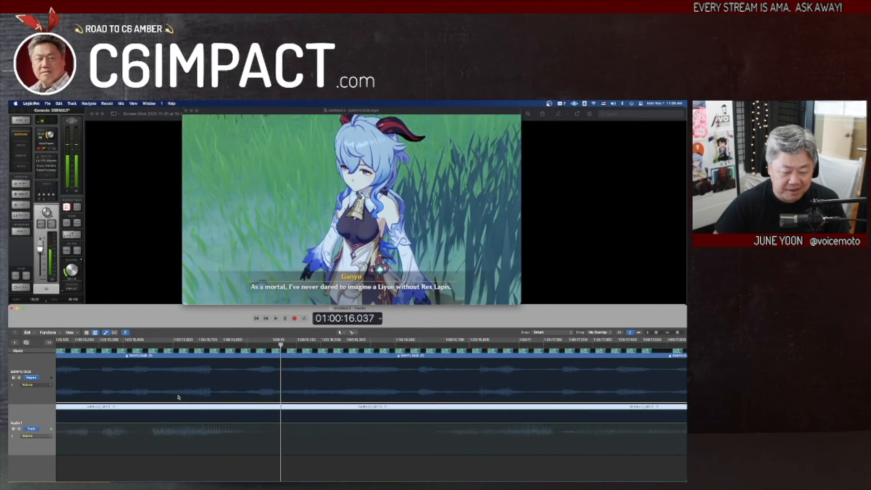
click(197, 343)
key(space)
key(space)
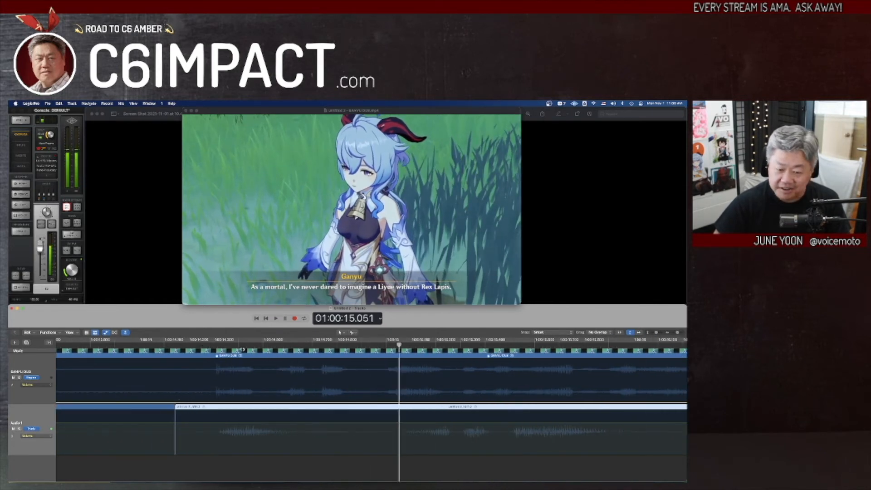
mouse_move(358, 348)
mouse_down()
mouse_move(307, 346)
mouse_move(370, 345)
mouse_up()
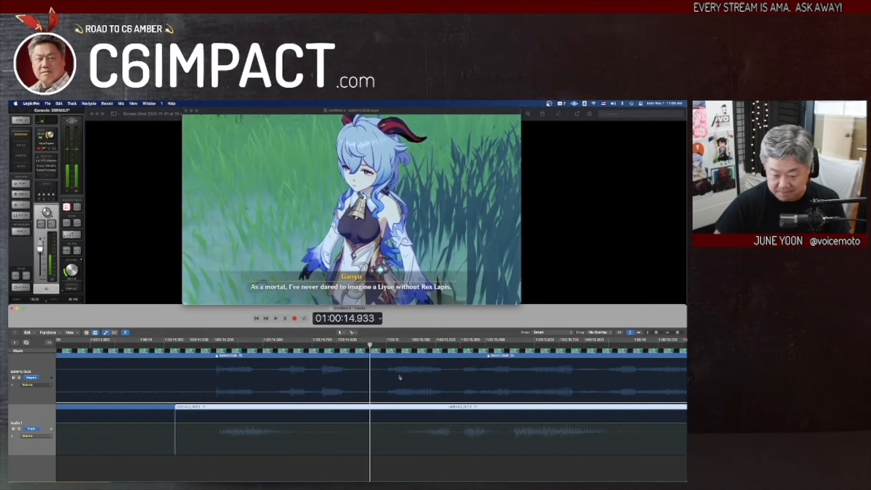
click(398, 408)
drag(439, 409, 410, 408)
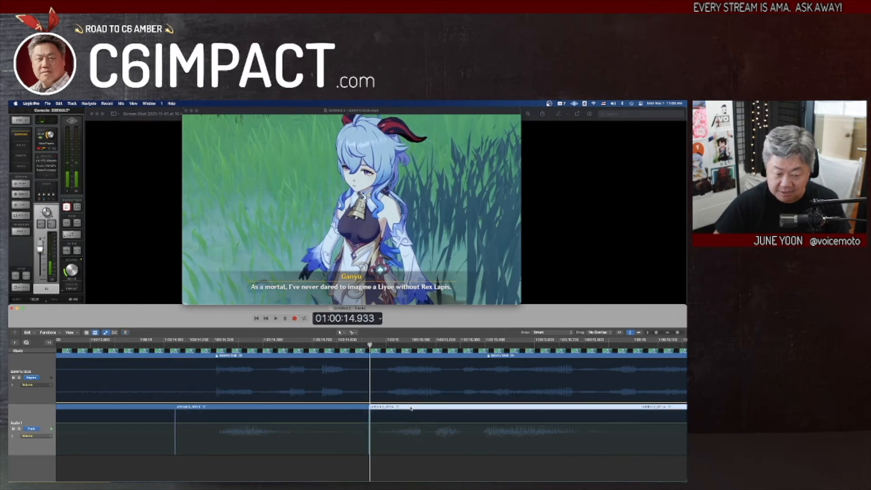
Set the cycle range from about 01:00:14 to 01:00:19 and play the realigned pieces.
key(super+Left)
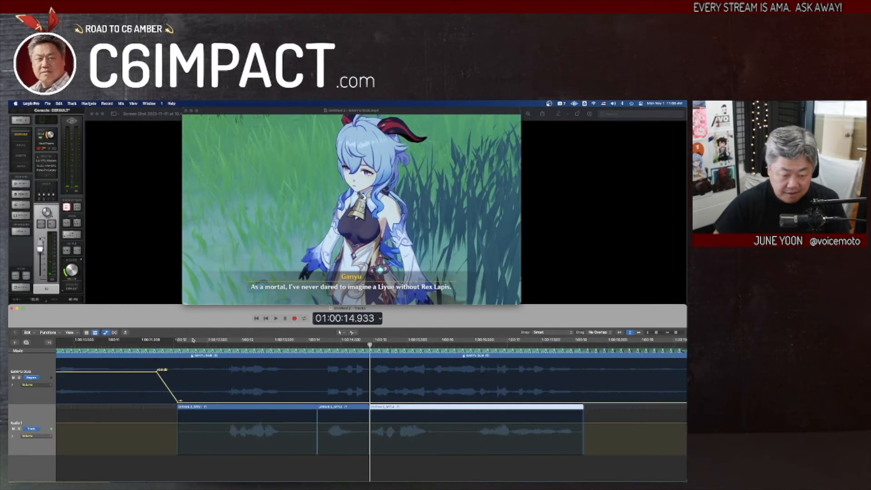
drag(315, 341, 647, 377)
key(space)
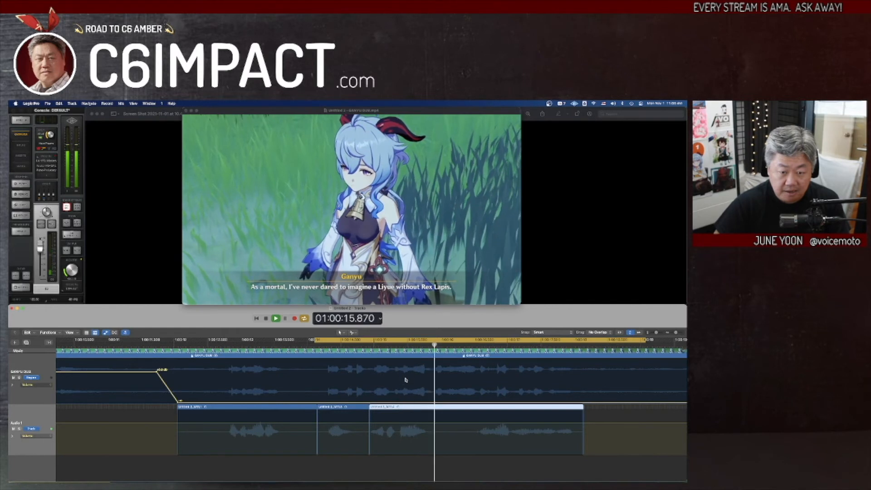
key(space)
Cut the last recorded piece at about 01:00:16, delete everything after the cut and replay the shortened line.
scroll(432, 413, right, 3)
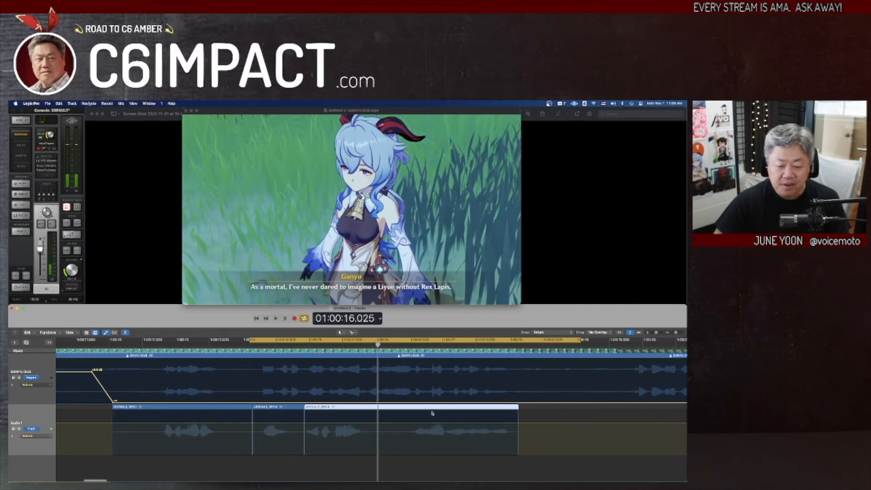
super+click(385, 411)
key(Delete)
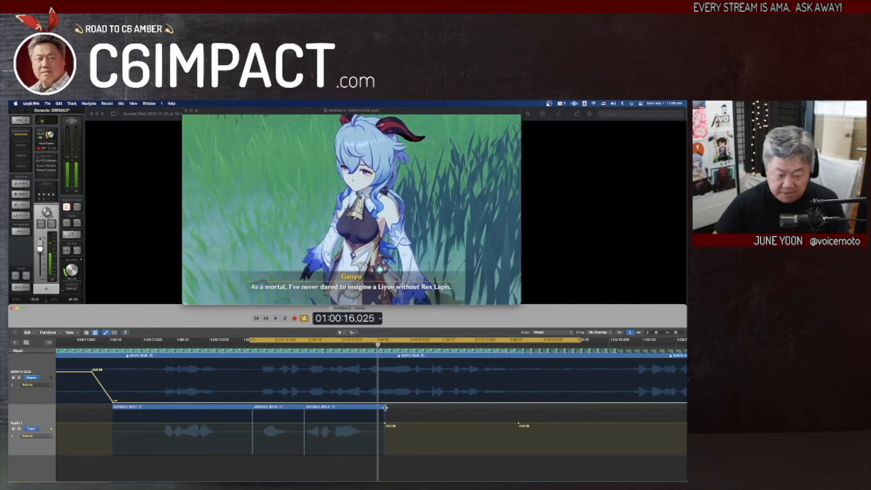
key(space)
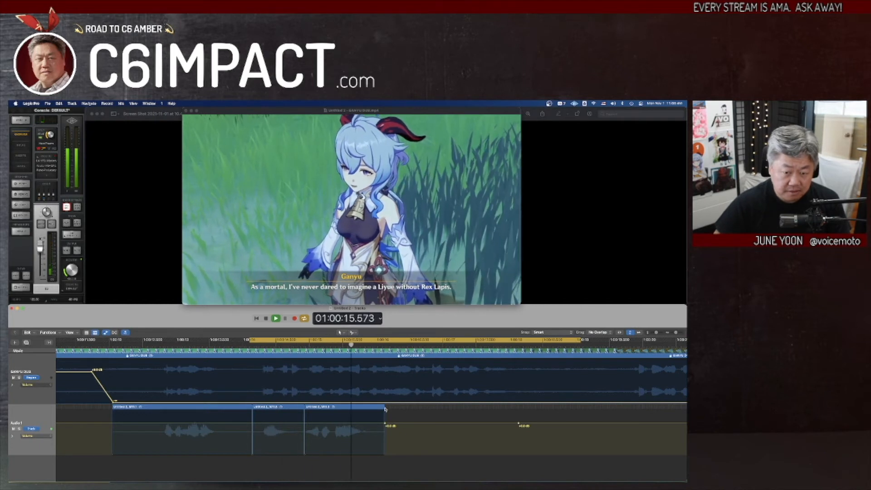
key(space)
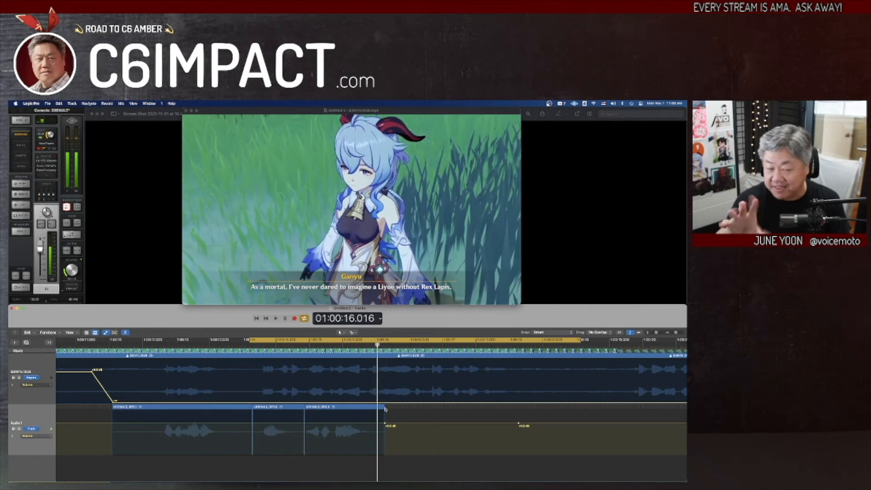
key(space)
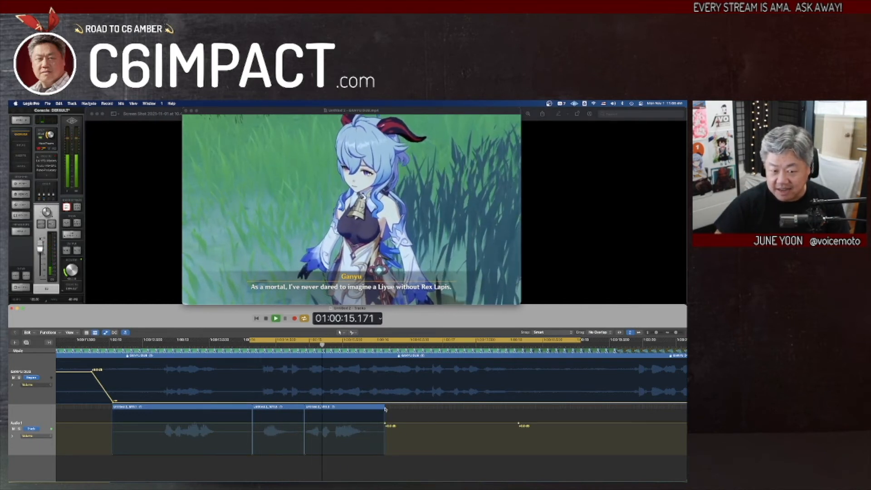
key(space)
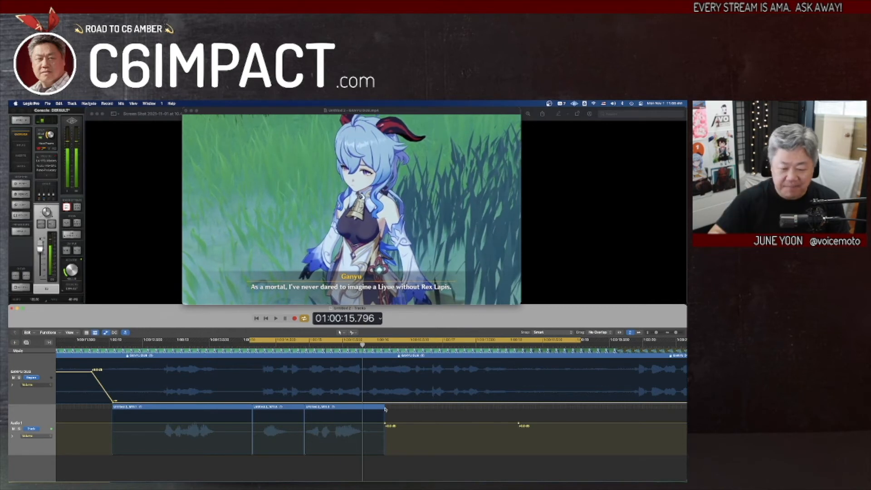
Shift the cycle range to start just before 01:00:15, play the phrase and record a second take over the third region.
drag(307, 340, 364, 341)
key(space)
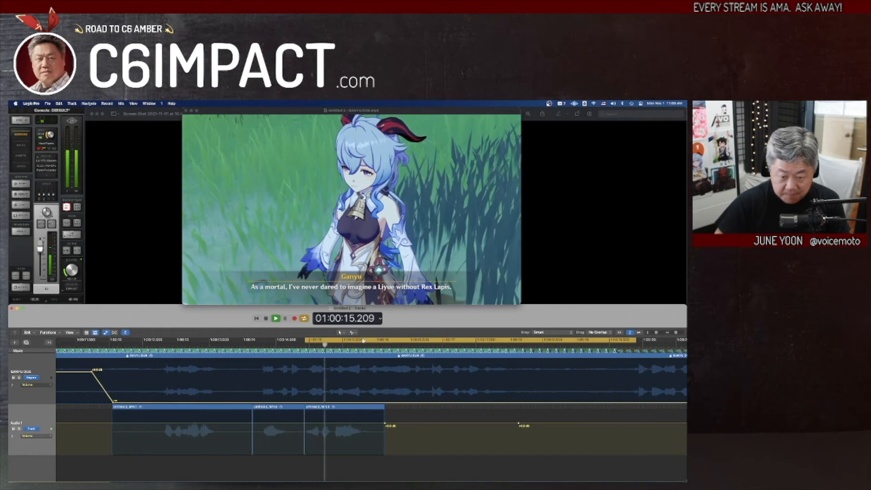
key(space)
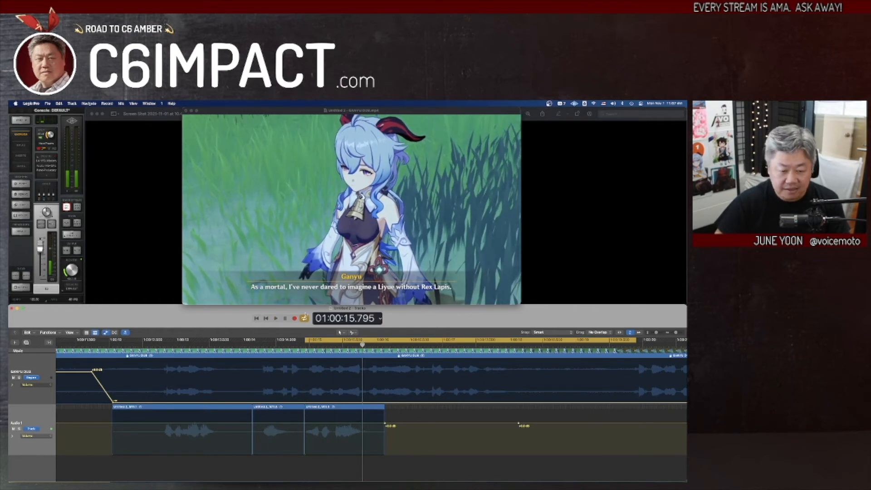
key(space)
click(294, 318)
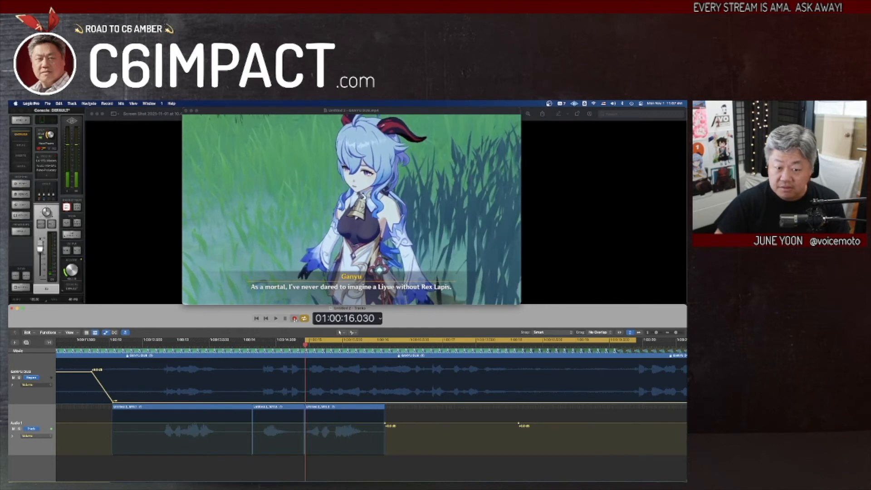
key(space)
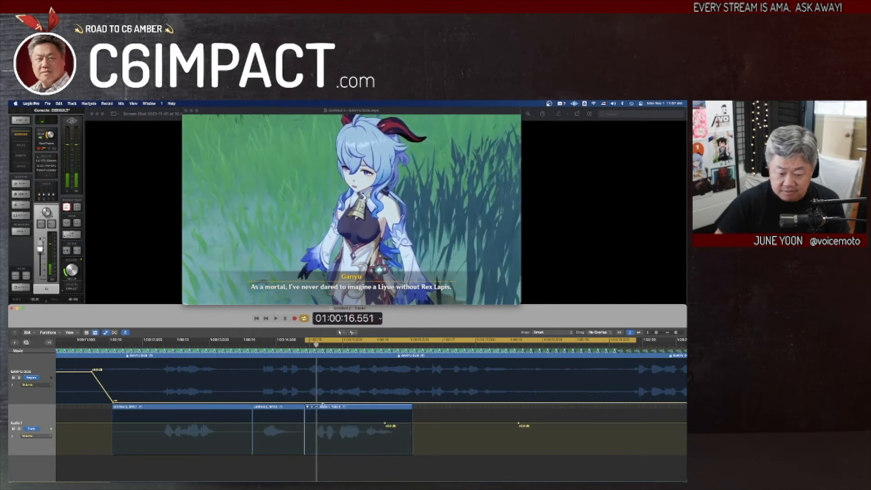
Play the new take, trim the silence from its start and move it earlier to begin just before 01:00:15.
key(space)
key(super+Right)
key(super+Right)
scroll(311, 399, left, 1)
key(space)
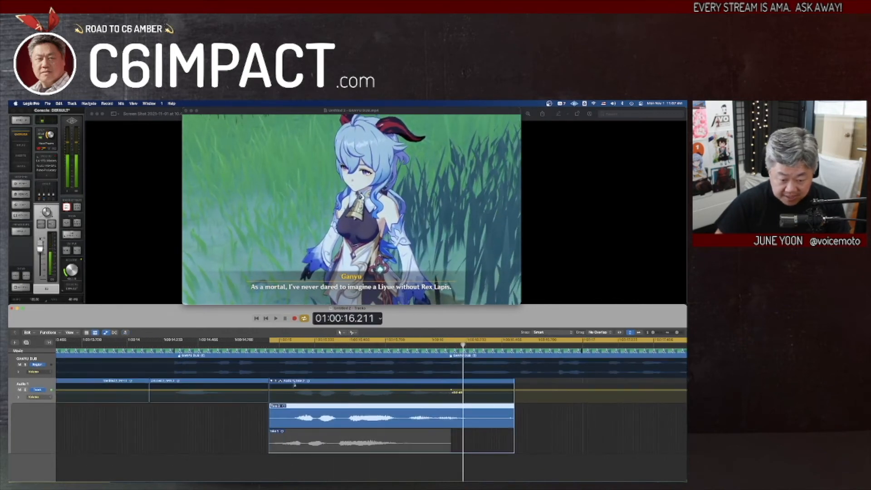
super+click(294, 384)
drag(335, 382, 311, 382)
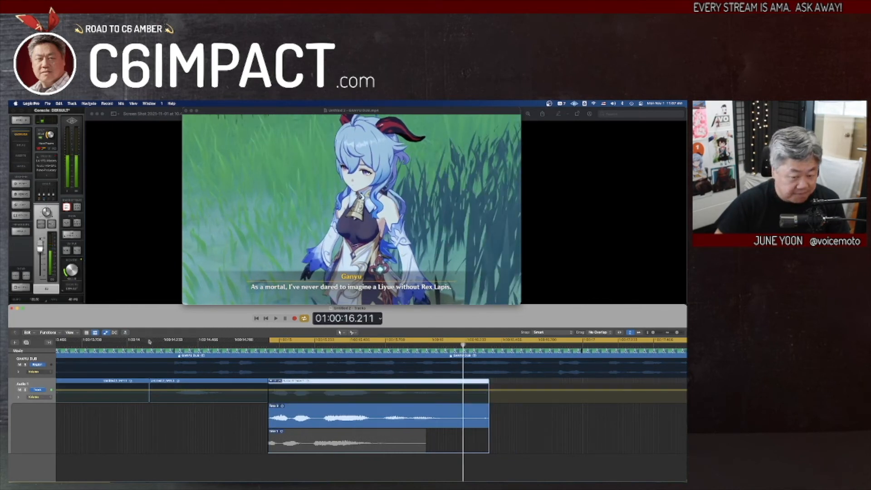
Set the cycle range from about 01:00:14 to 01:00:17 and play the retimed take with the preceding region.
drag(149, 341, 632, 341)
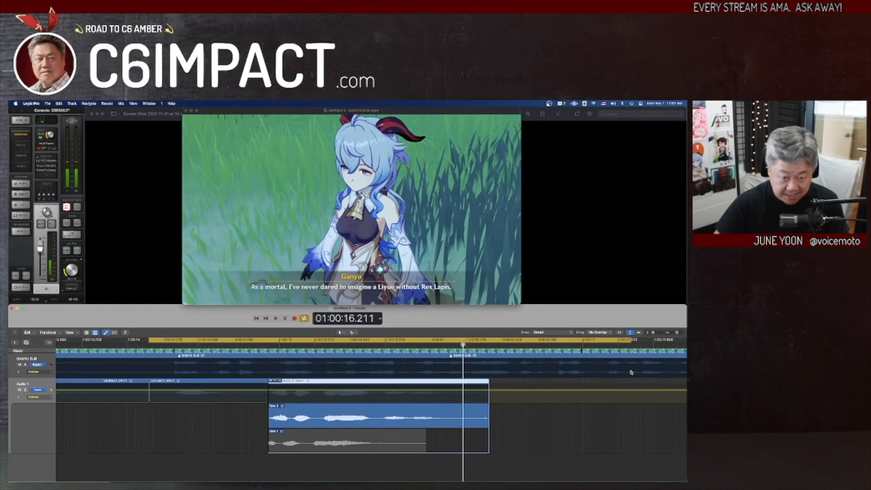
key(space)
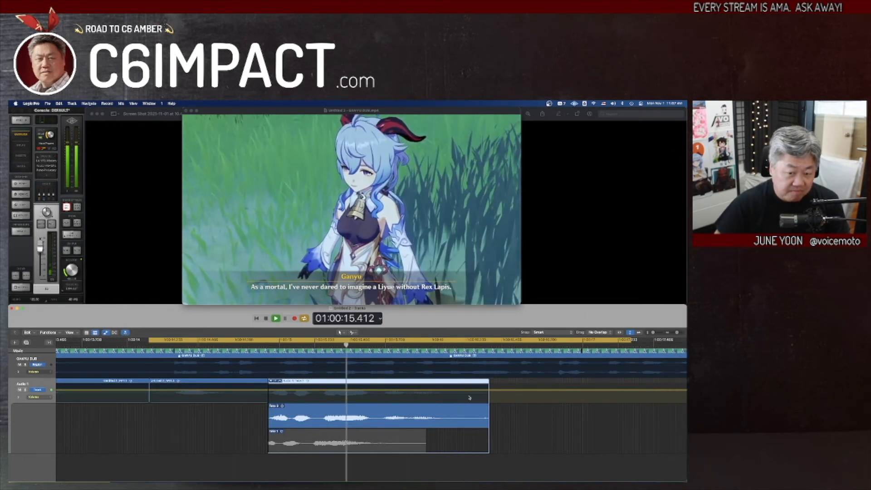
key(space)
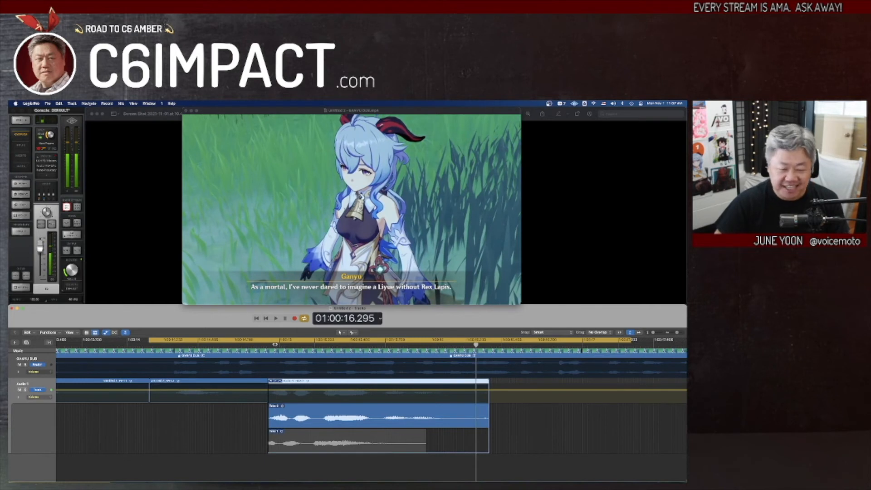
Set the cycle range from just before 01:00:15 to about 01:00:17 and record a third take over the third region.
key(c)
drag(269, 342, 593, 347)
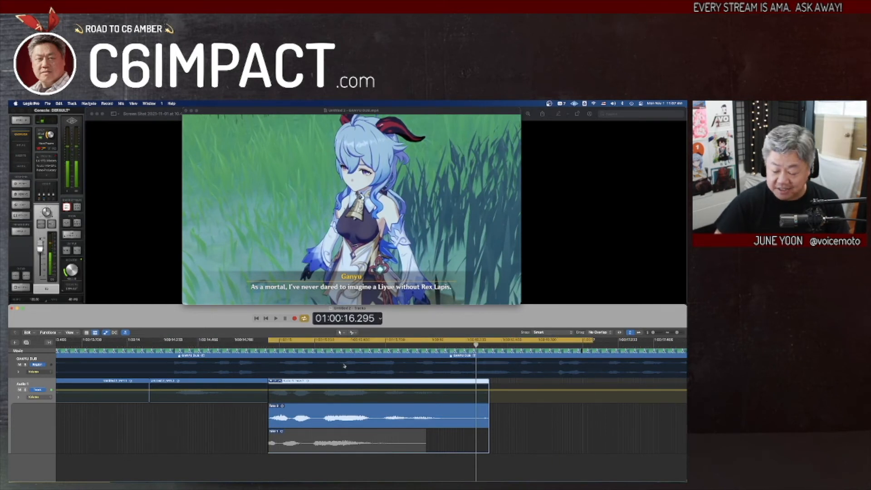
key(r)
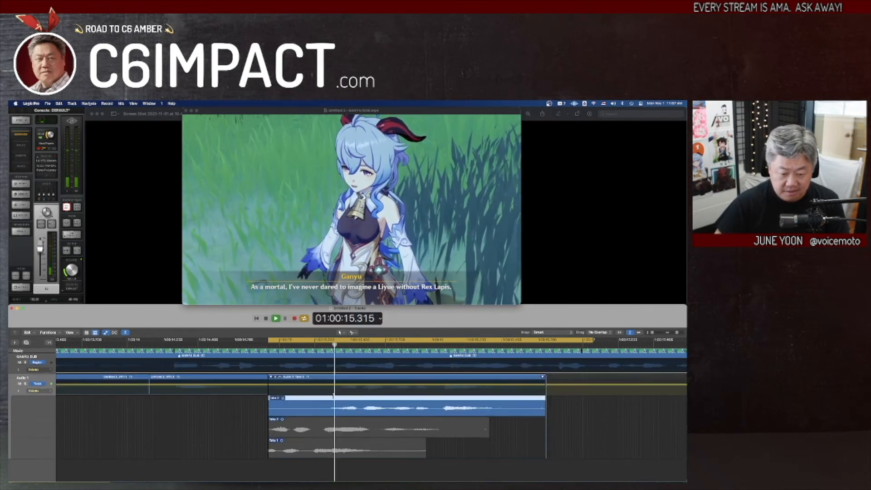
Trim the silence from the start of the third take, move it earlier to begin just before 01:00:15 and replay it.
super+click(330, 380)
drag(360, 380, 300, 382)
key(space)
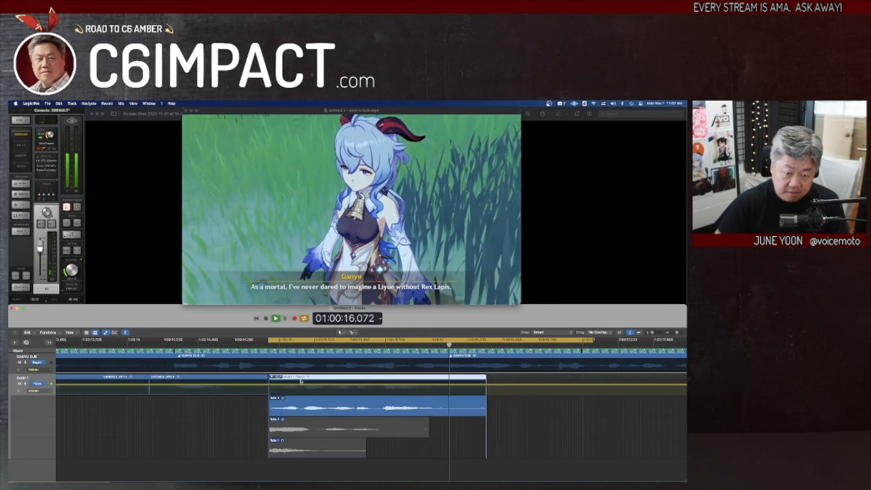
key(space)
key(space)
key(space)
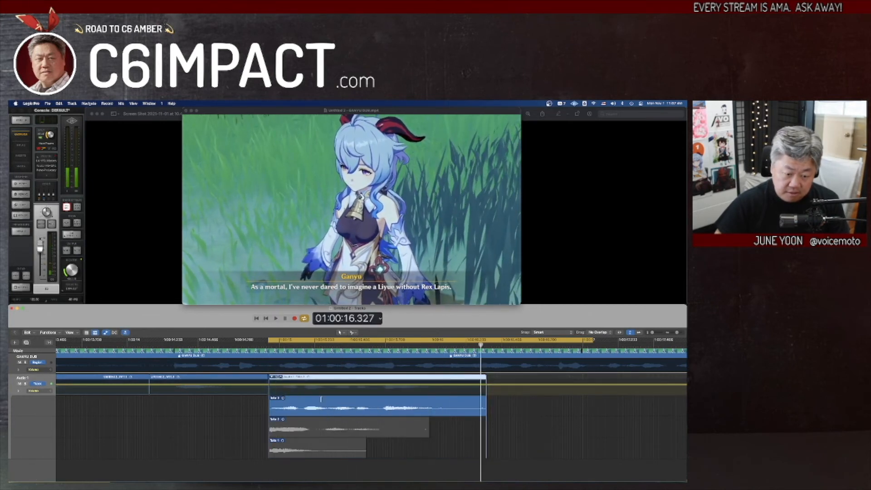
With a cycle range from about 01:00:14 to 01:00:17.5, record new takes over the last two regions and trim the end to about 01:00:16.4.
drag(152, 341, 654, 342)
key(space)
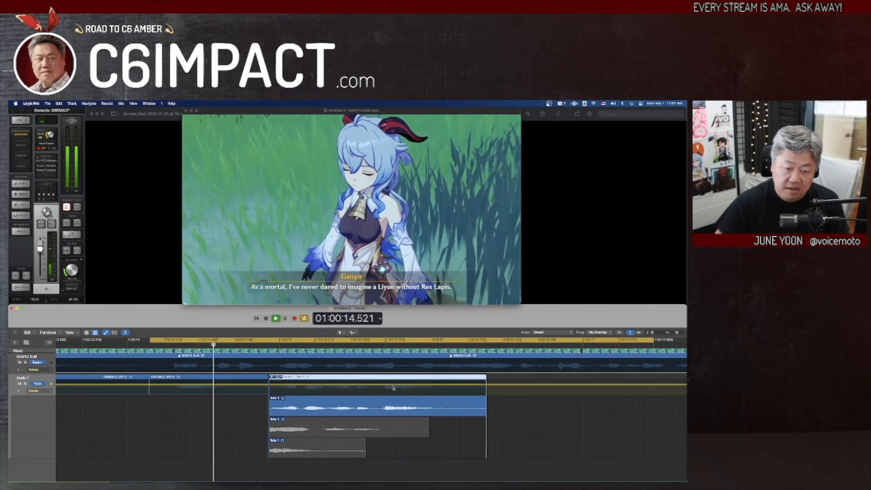
key(space)
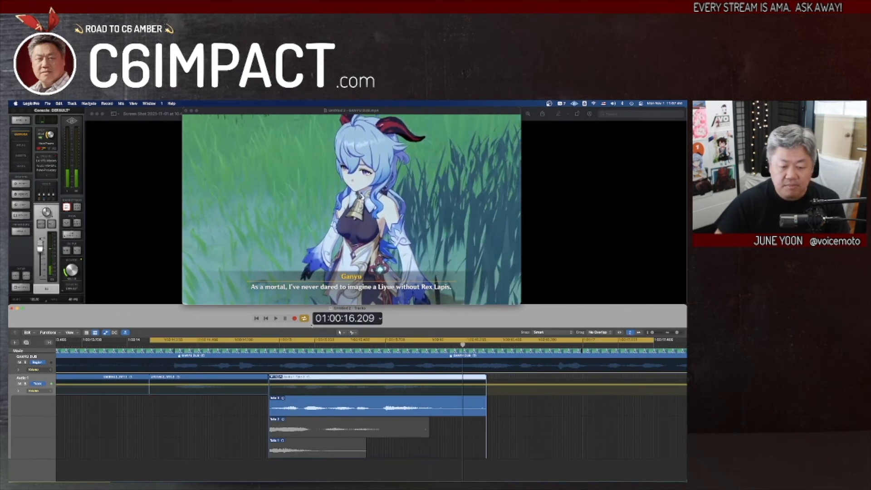
key(r)
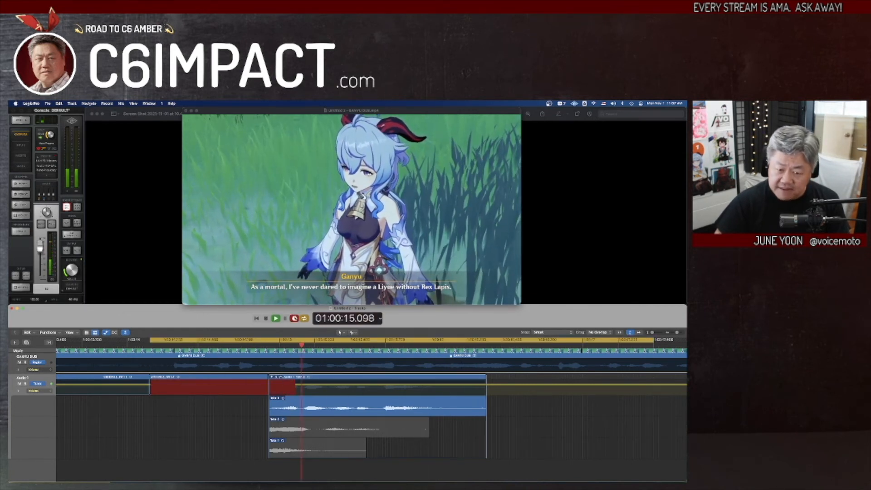
key(space)
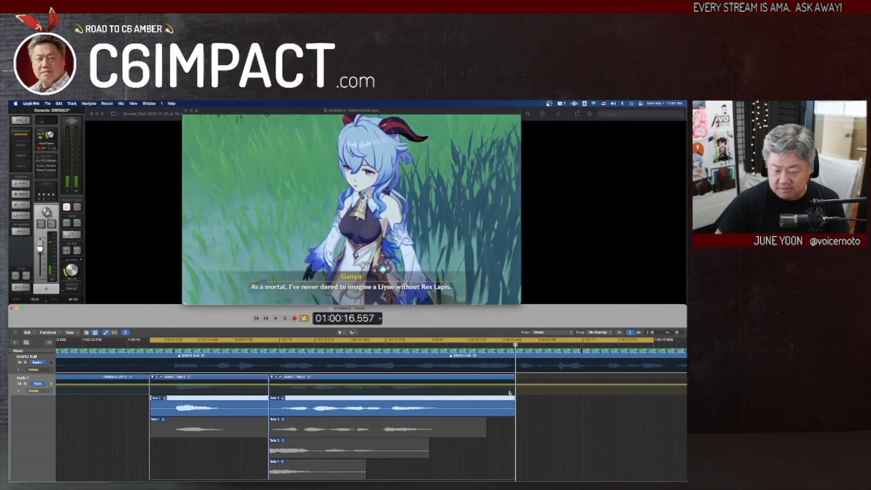
key(space)
key(space)
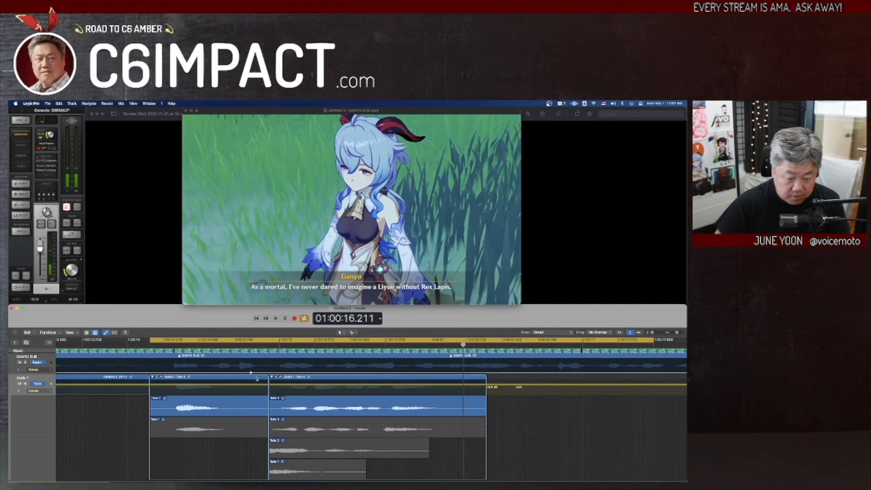
Select both take folders, shift them together slightly earlier and replay them against the picture.
click(257, 379)
shift+click(314, 378)
drag(318, 378, 320, 380)
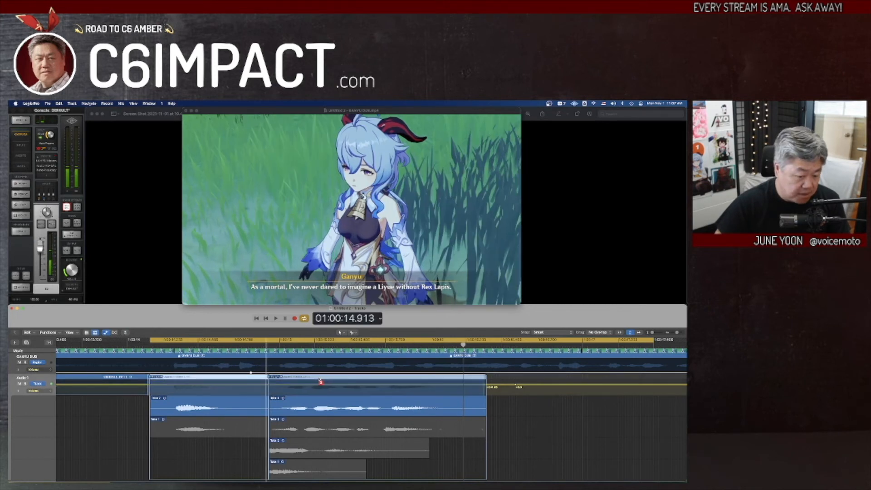
key(space)
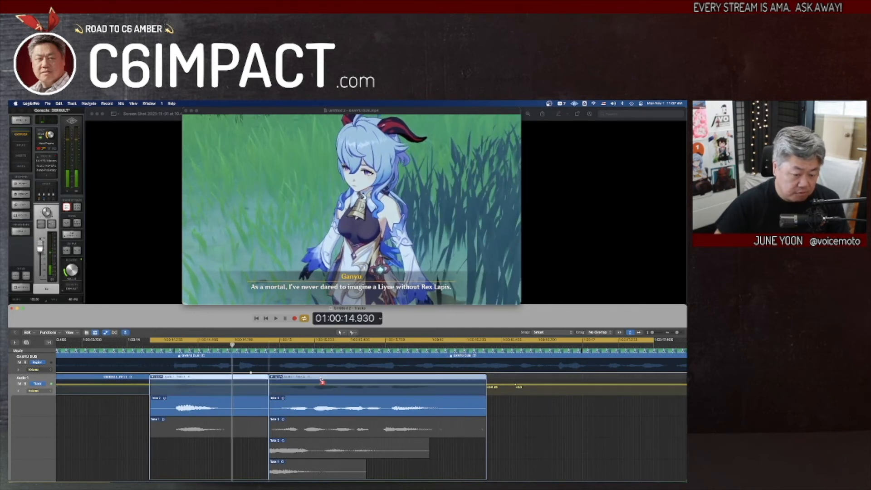
drag(318, 379, 317, 379)
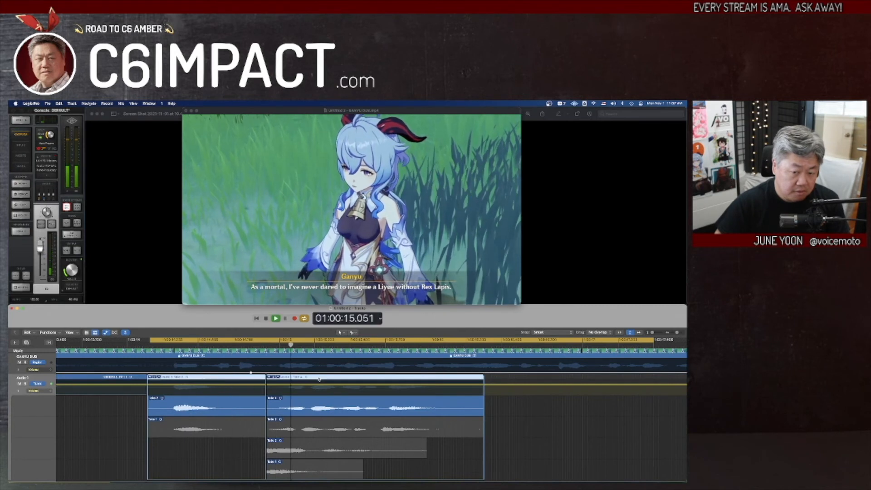
key(space)
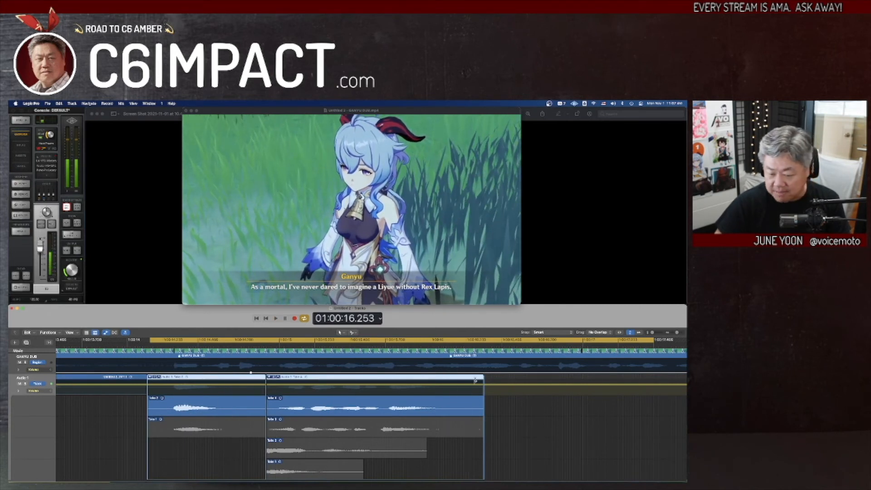
Set the cycle range from about 01:00:12.4 to 01:00:17 and play the recorded line through to check its timing.
scroll(475, 380, left, 5)
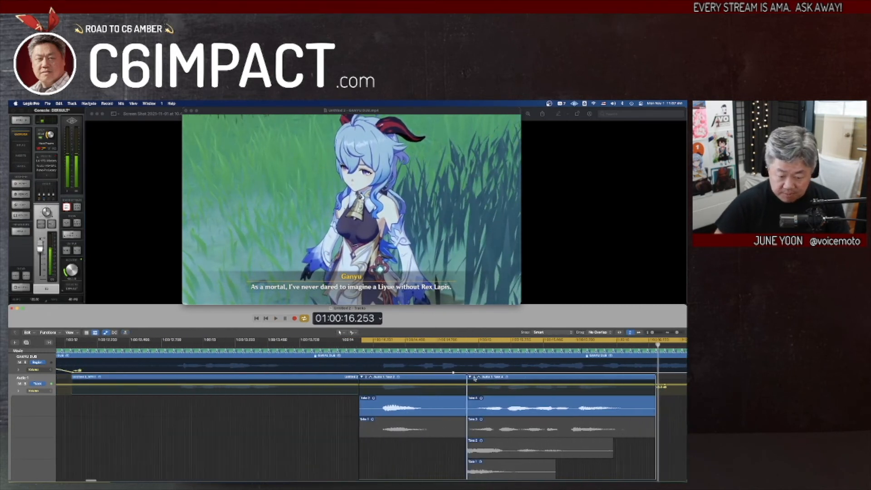
scroll(475, 379, left, 1)
key(super+Left)
key(super+Left)
key(super+Left)
scroll(435, 378, right, 10)
scroll(206, 344, left, 3)
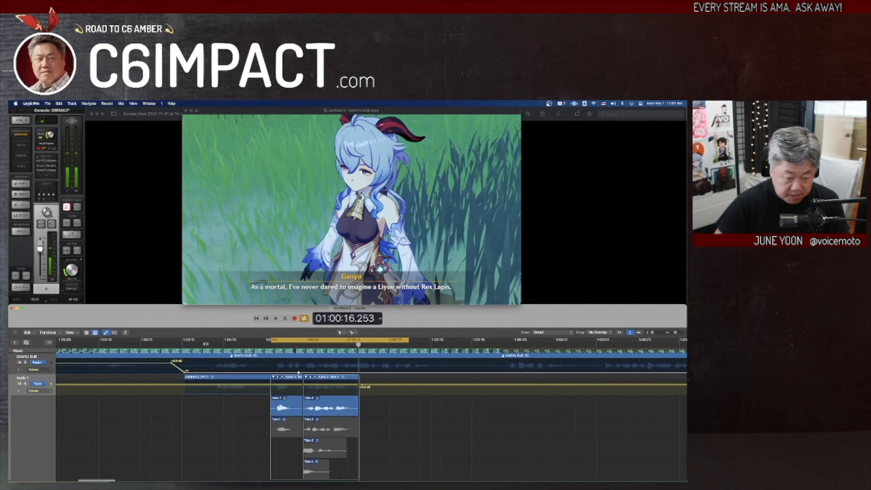
drag(204, 341, 390, 341)
key(space)
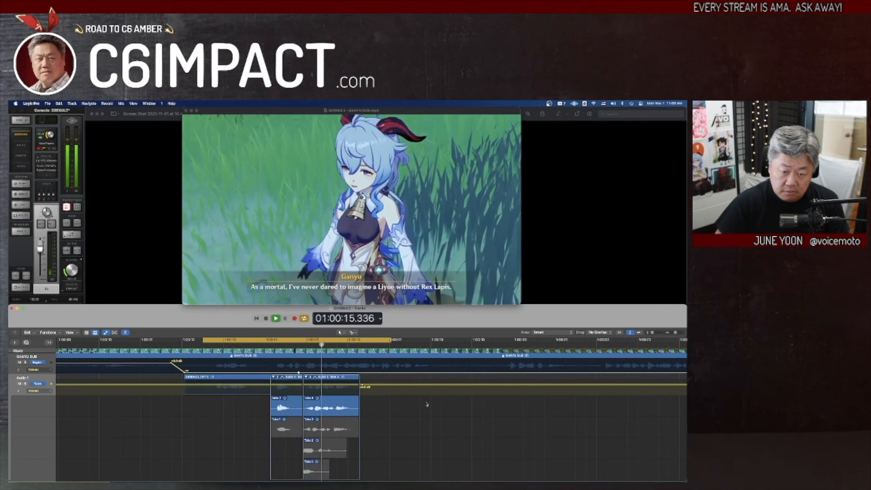
scroll(427, 404, right, 1)
key(space)
scroll(368, 403, right, 2)
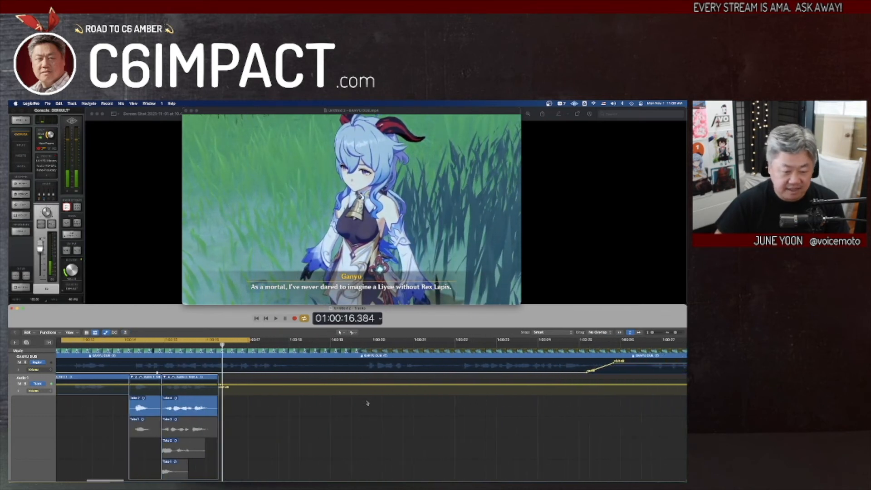
Set the cycle range from about 01:00:16 to 01:00:25 and play the guide audio of the upcoming phrases.
key(c)
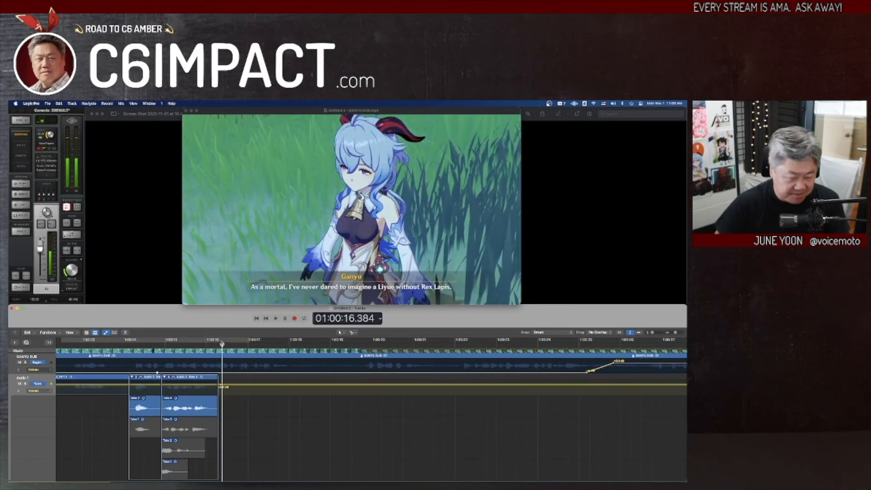
drag(220, 340, 581, 374)
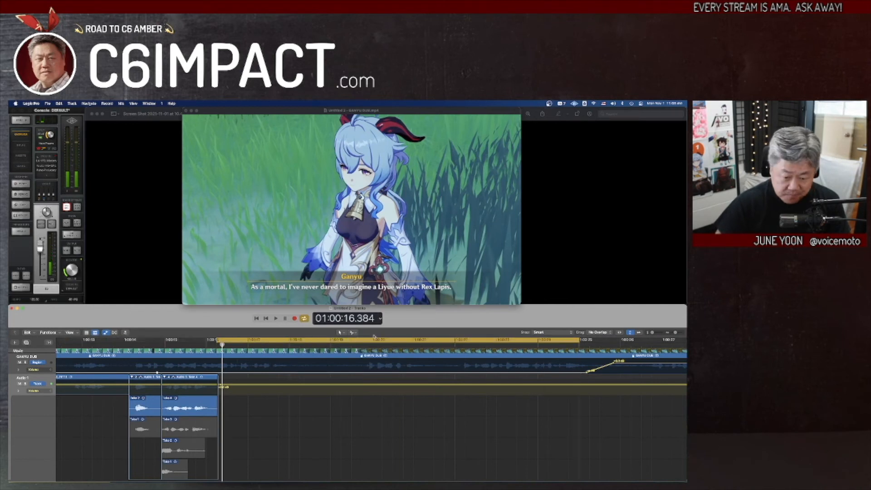
key(space)
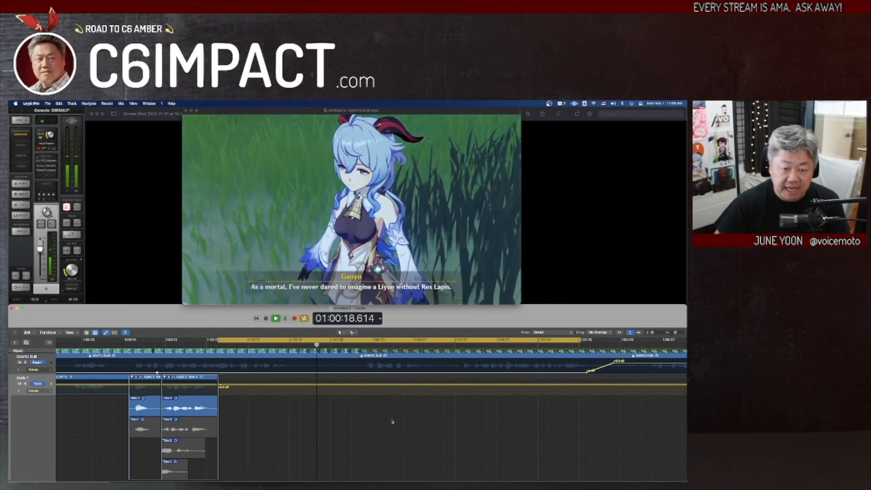
key(space)
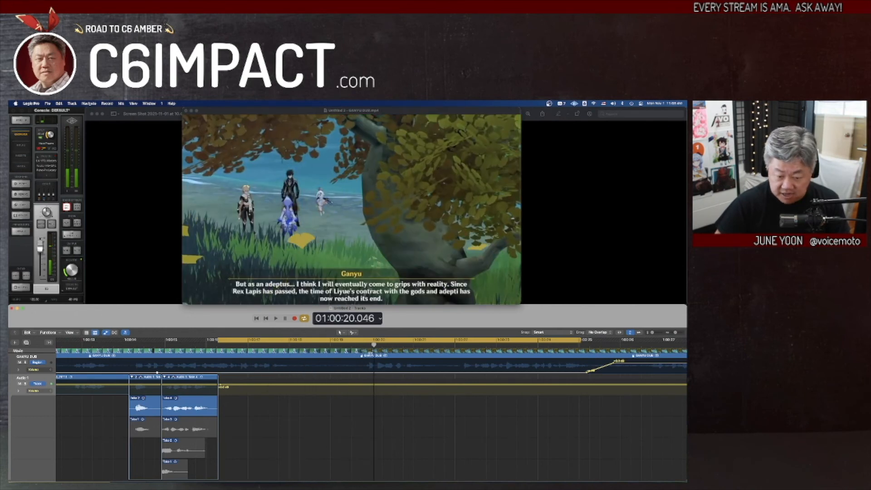
Shorten the cycle range to about 01:00:16 to 01:00:20, preview the phrase and record it on the Audio 1 track.
drag(373, 341, 249, 344)
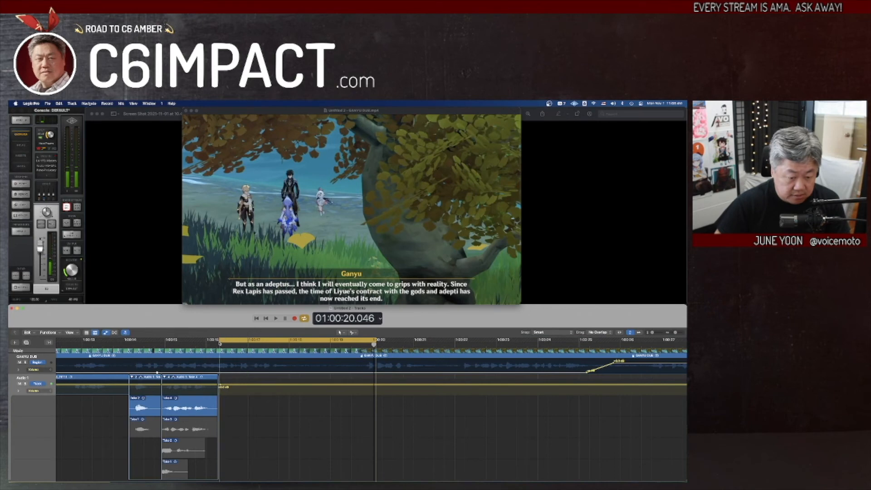
key(space)
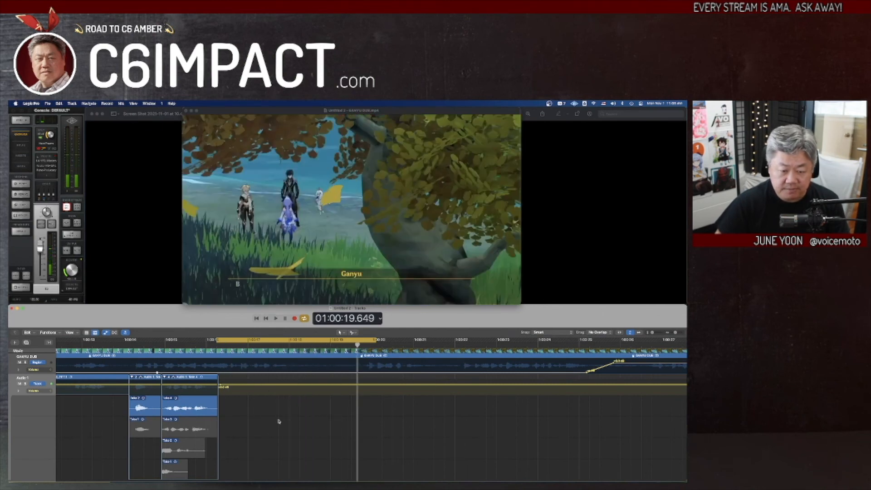
key(space)
key(r)
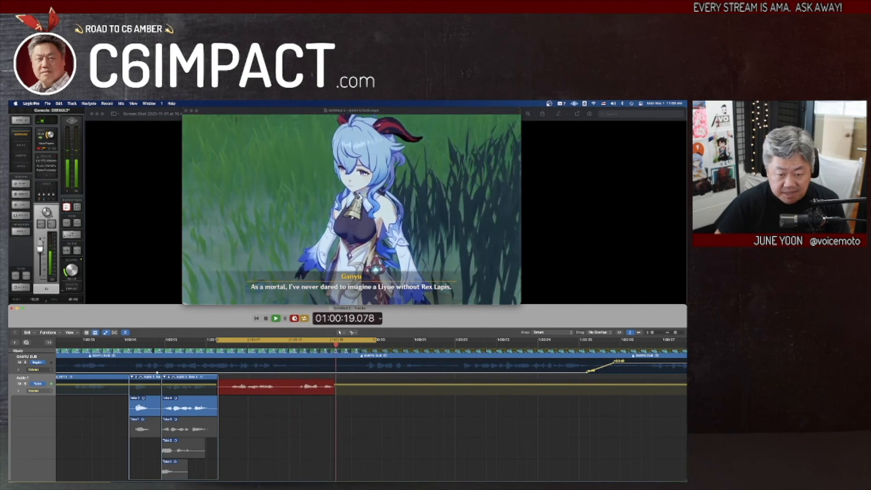
key(space)
Trim the end of the newly recorded region to about 01:00:19.7 and replay its beginning.
key(space)
drag(367, 382, 363, 382)
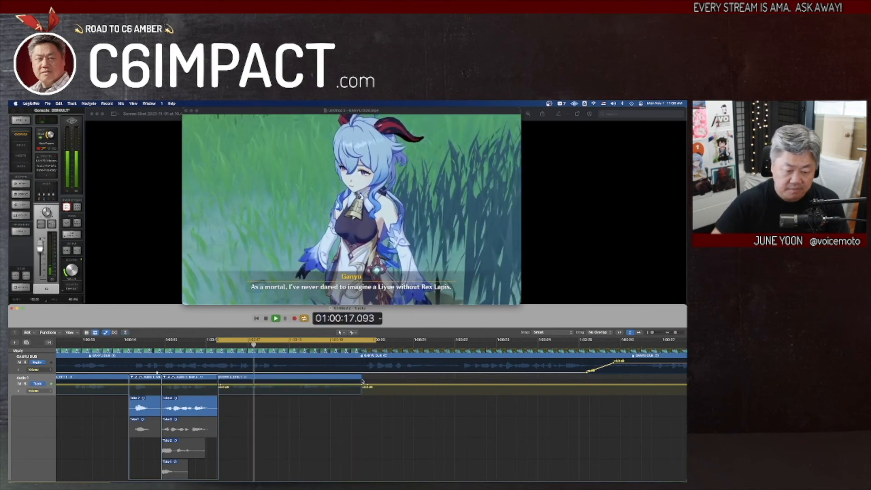
key(super+Right)
key(super+Right)
key(super+Right)
key(space)
key(space)
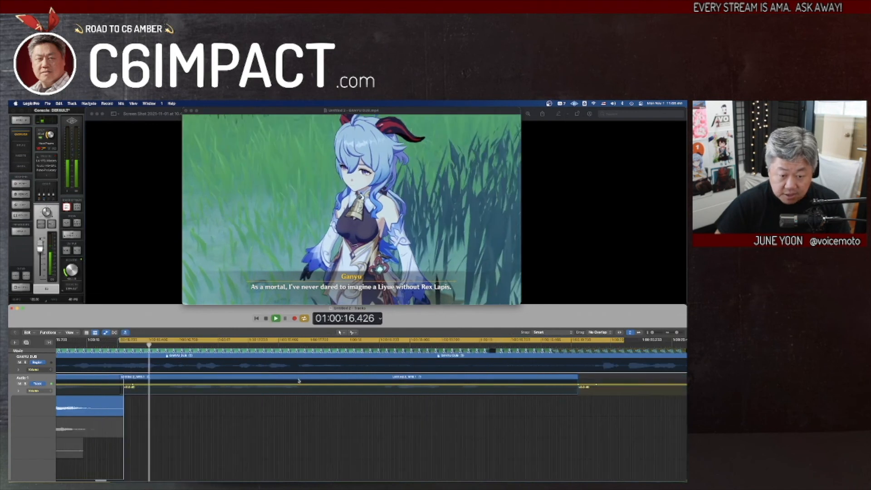
Place the playhead at 01:00:16.633 to compare the guide and recorded waveforms, and play the phrase to about 01:00:18.
mouse_move(166, 346)
mouse_down()
mouse_move(131, 345)
mouse_move(170, 345)
mouse_up()
key(super+Right)
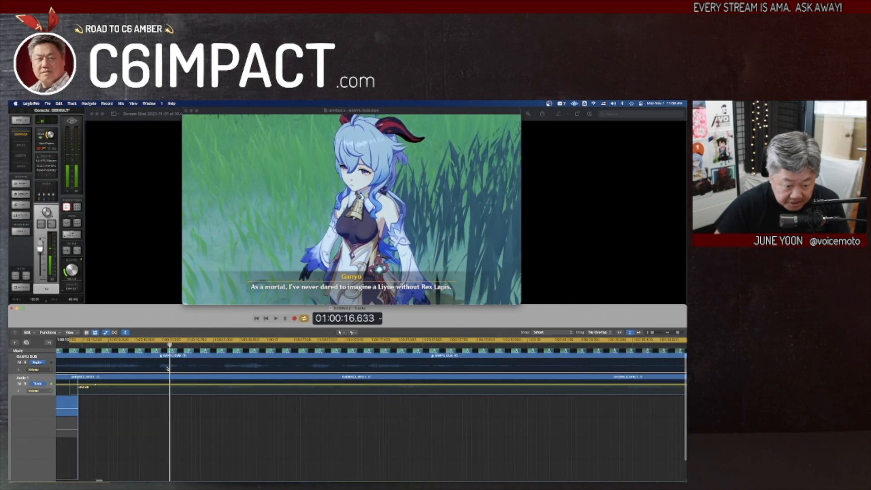
key(super+Left)
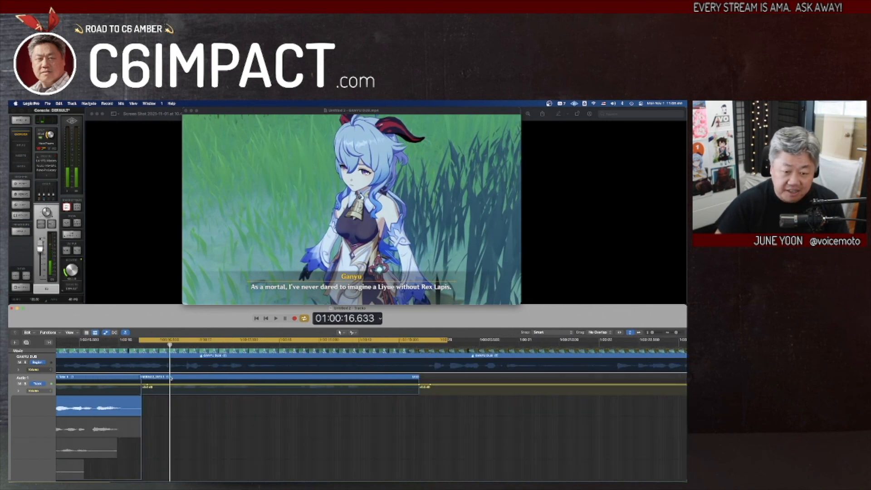
key(space)
key(space)
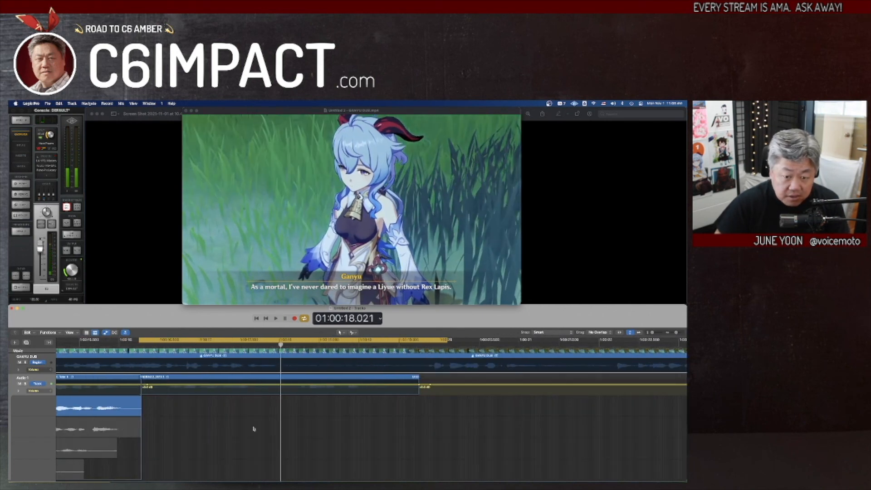
Mark 01:00:18.183 with the playhead, cut the new region at about 01:00:18.25 and move the second piece earlier to the playhead.
drag(282, 345, 294, 345)
key(super+Right)
key(super+Right)
key(super+Right)
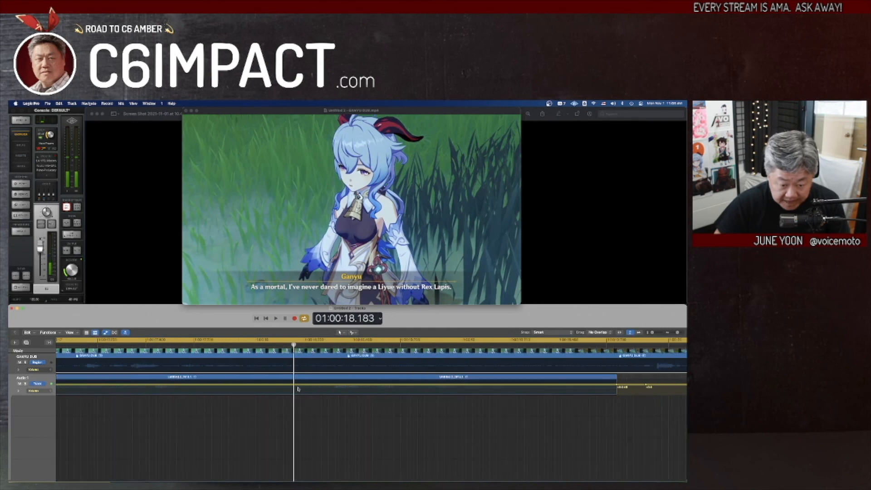
super+click(309, 381)
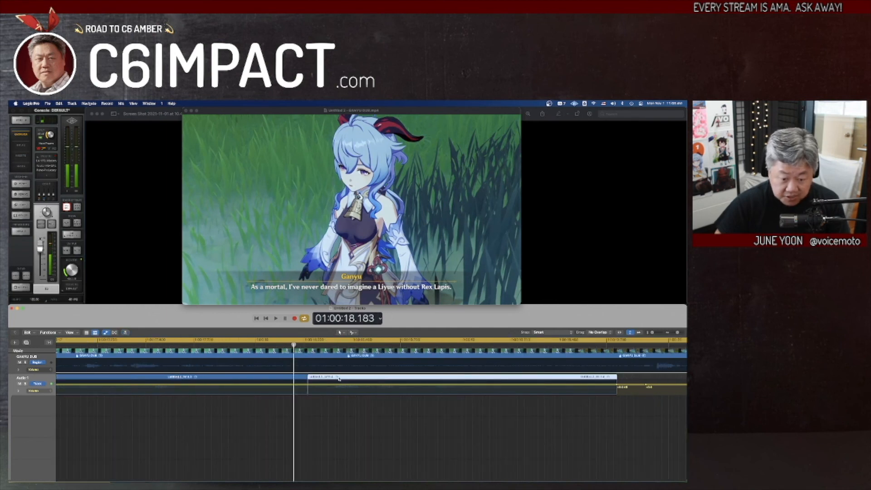
drag(340, 379, 326, 379)
Replay the phrase with the shifted piece and cut off its tail at about 01:00:19.6.
key(super+Left)
key(super+Left)
key(super+Left)
key(super+Left)
key(super+Left)
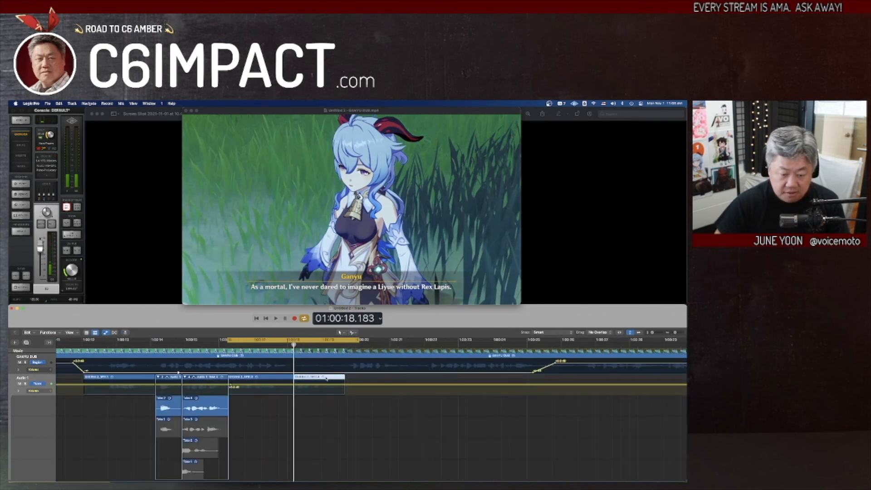
key(space)
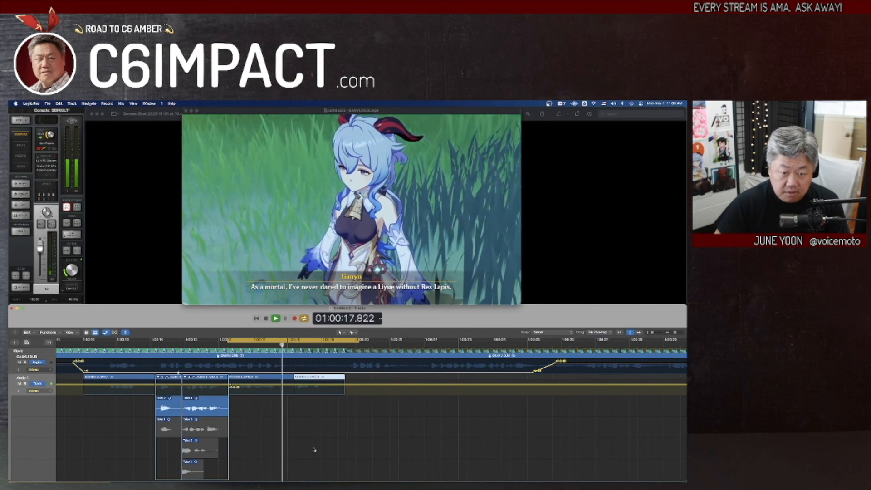
key(space)
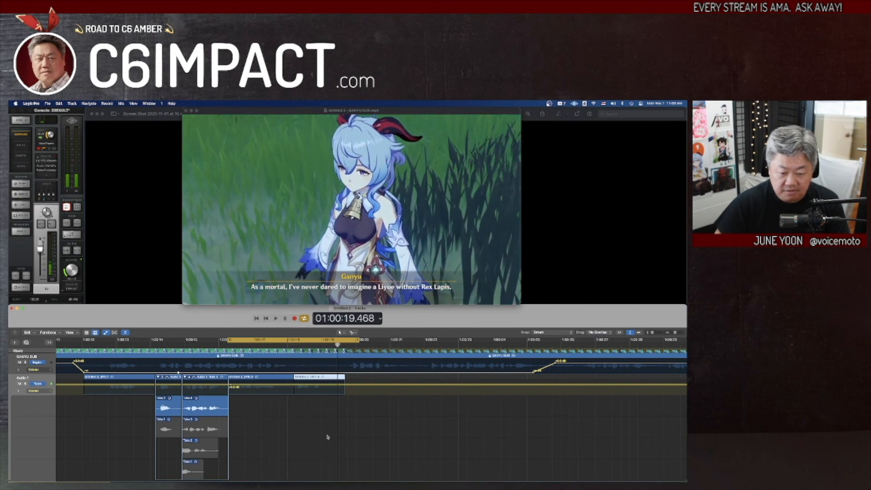
super+click(341, 379)
Set the cycle range from about 01:00:12 to 01:00:20 and play the complete dubbed line.
scroll(335, 378, left, 3)
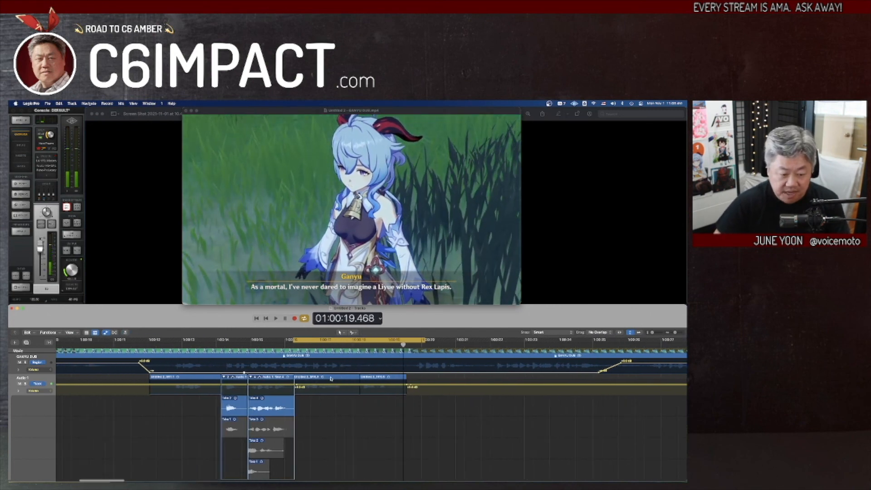
drag(152, 341, 425, 341)
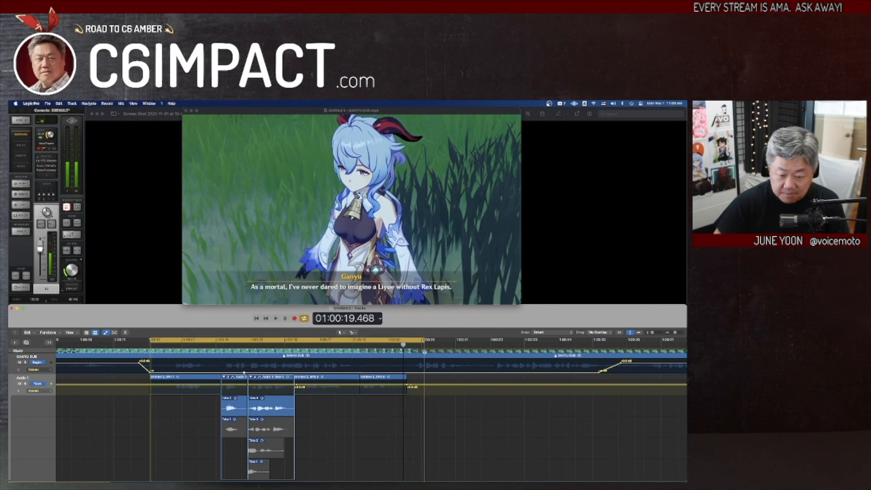
key(space)
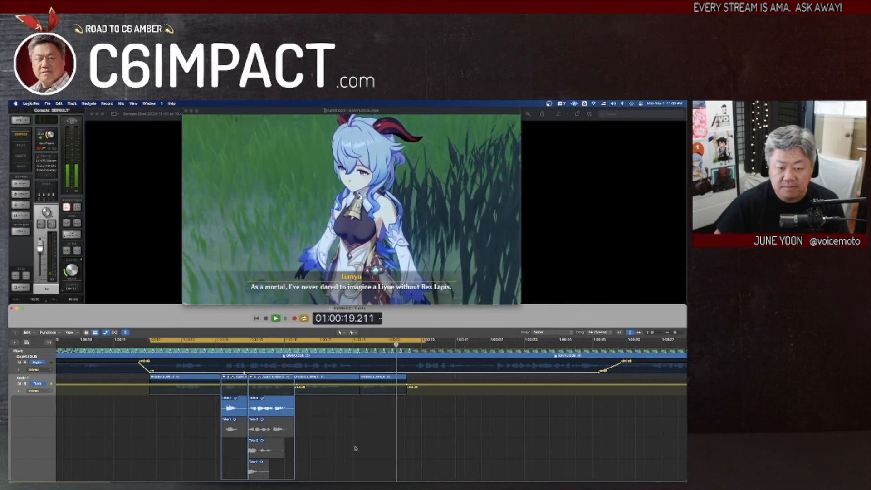
key(space)
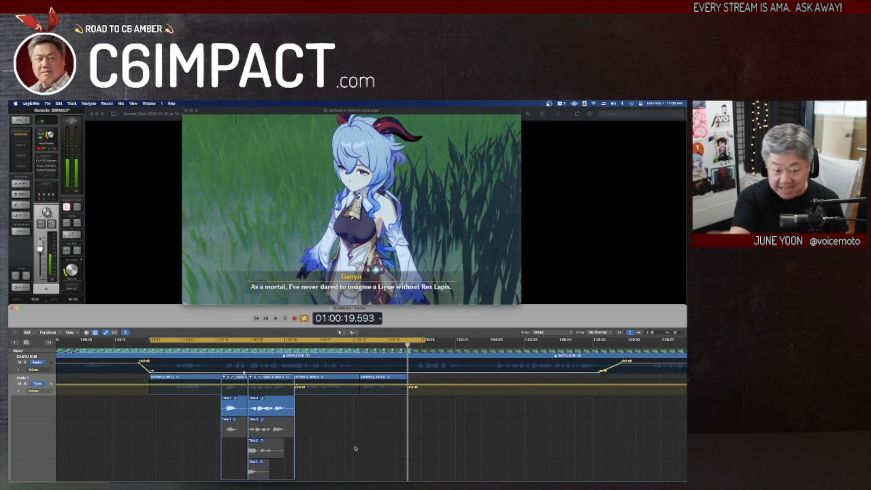